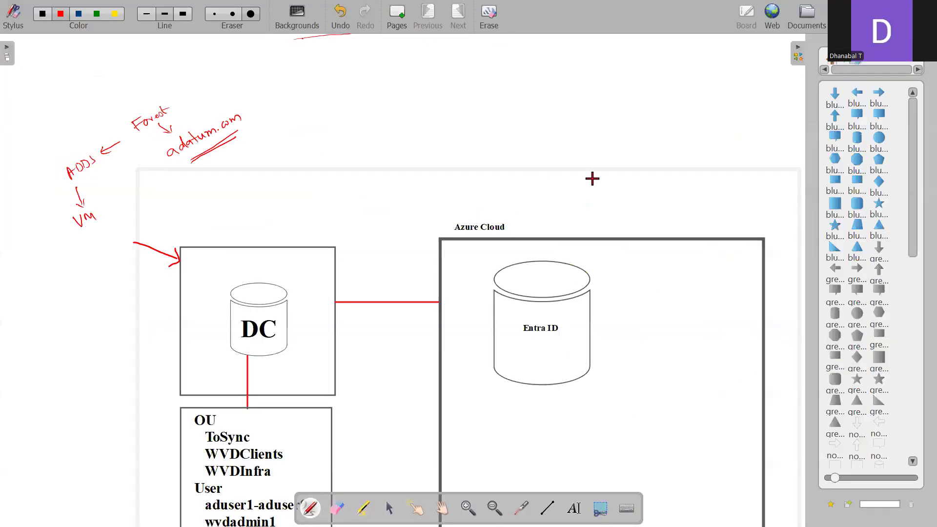
# Switch to the Azure lab window in Chrome and check the portal notifications for the template deployment's status
pyautogui.hotkey('alt', 'Tab')
pyautogui.click(769, 180)
pyautogui.moveTo(768, 179); pyautogui.dragTo(783, 180)
pyautogui.click(533, 101)
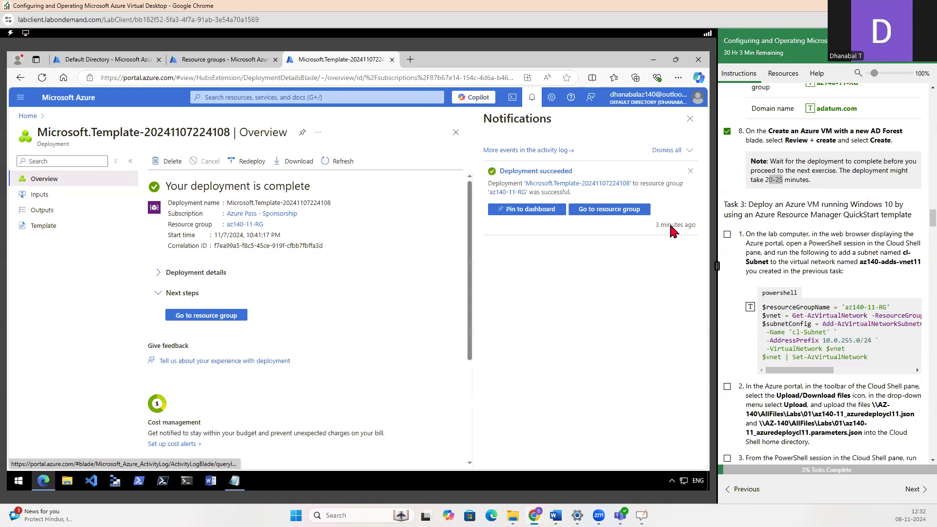
pyautogui.click(326, 220)
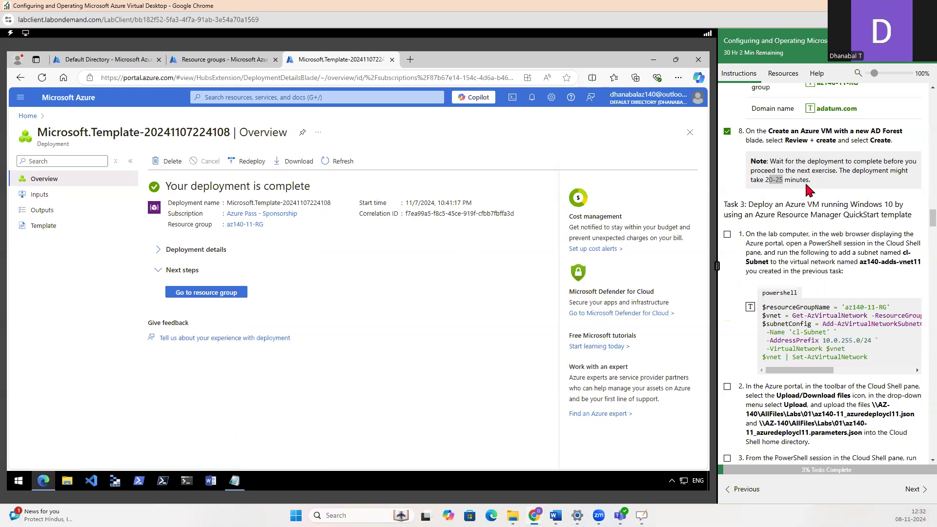
# Review the Task 3 instructions for deploying a Windows 10 VM and tick off the task's first item
pyautogui.scroll(-1, 783, 188)
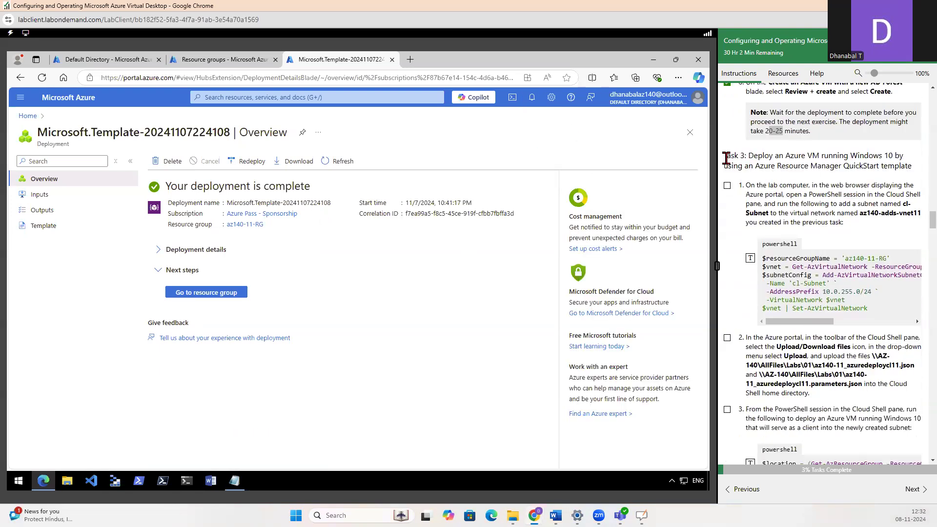
pyautogui.moveTo(726, 158); pyautogui.dragTo(915, 179)
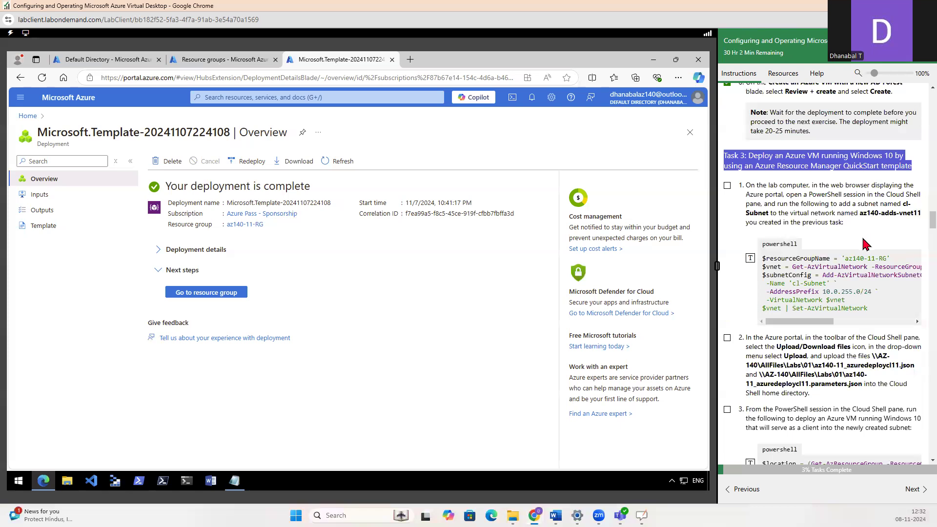
pyautogui.click(896, 222)
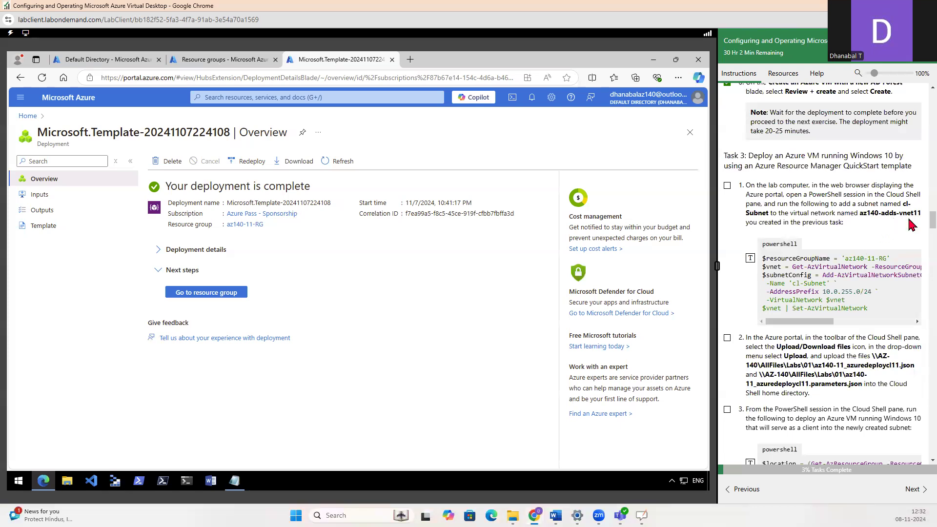
pyautogui.scroll(-3, 834, 269)
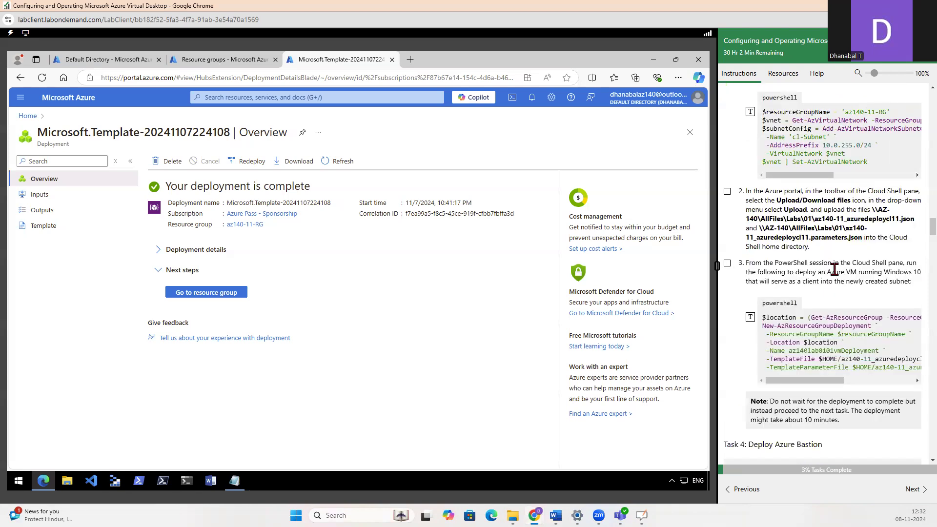
pyautogui.scroll(-3, 835, 274)
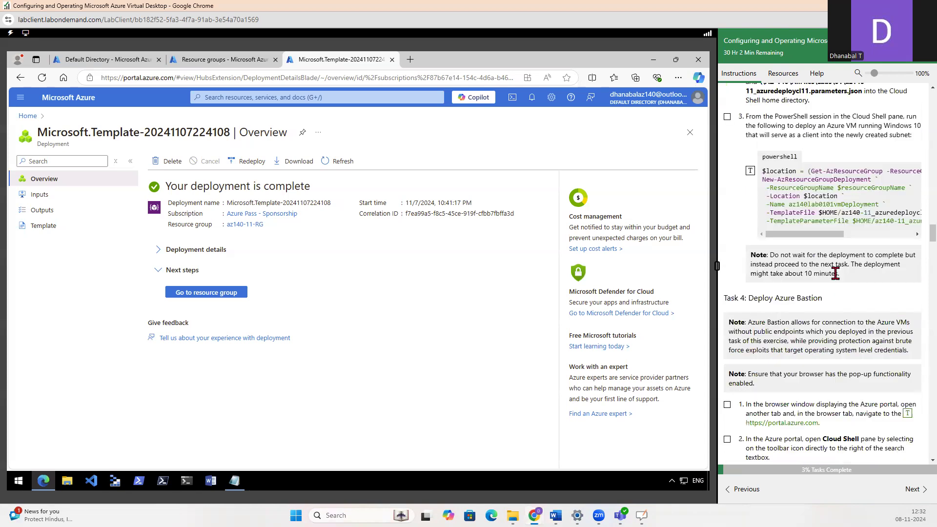
pyautogui.moveTo(830, 235); pyautogui.dragTo(903, 234)
pyautogui.moveTo(804, 222); pyautogui.dragTo(818, 220)
pyautogui.moveTo(873, 235); pyautogui.dragTo(802, 238)
pyautogui.scroll(5, 804, 236)
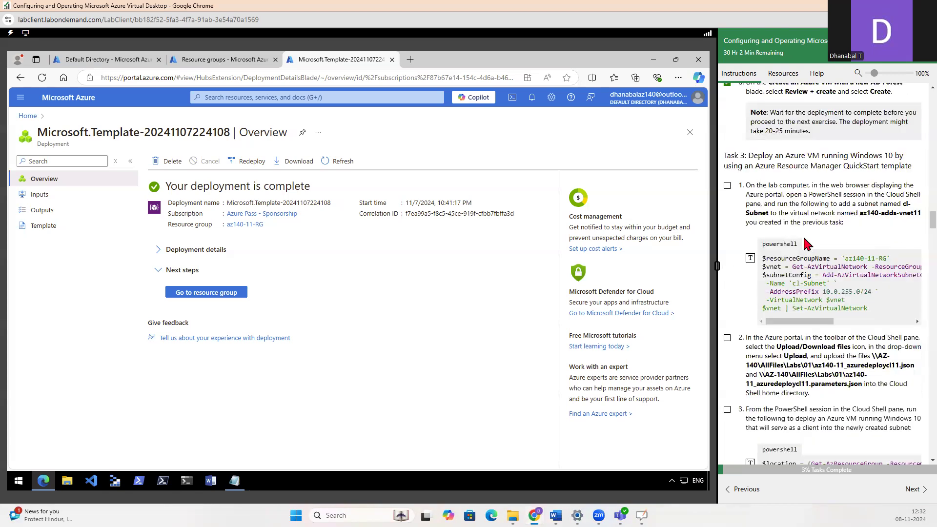
pyautogui.scroll(-2, 808, 236)
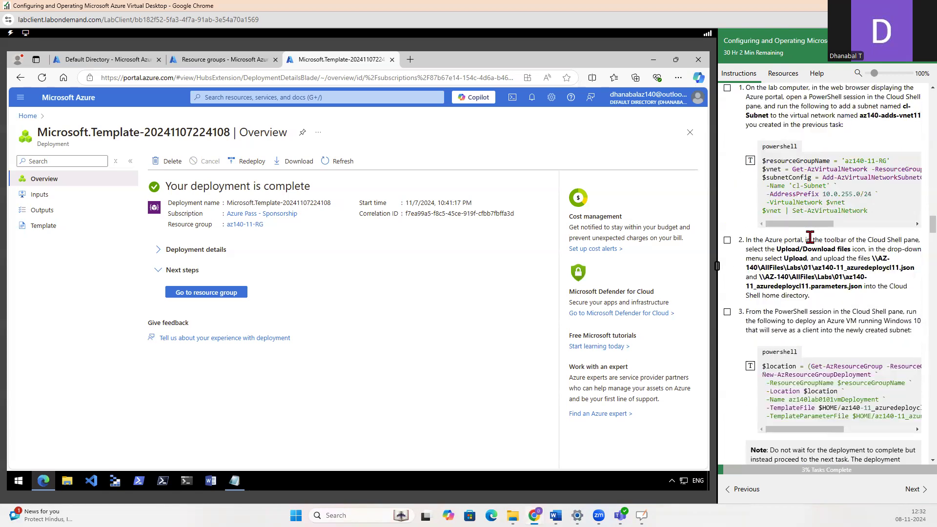
pyautogui.scroll(1, 814, 239)
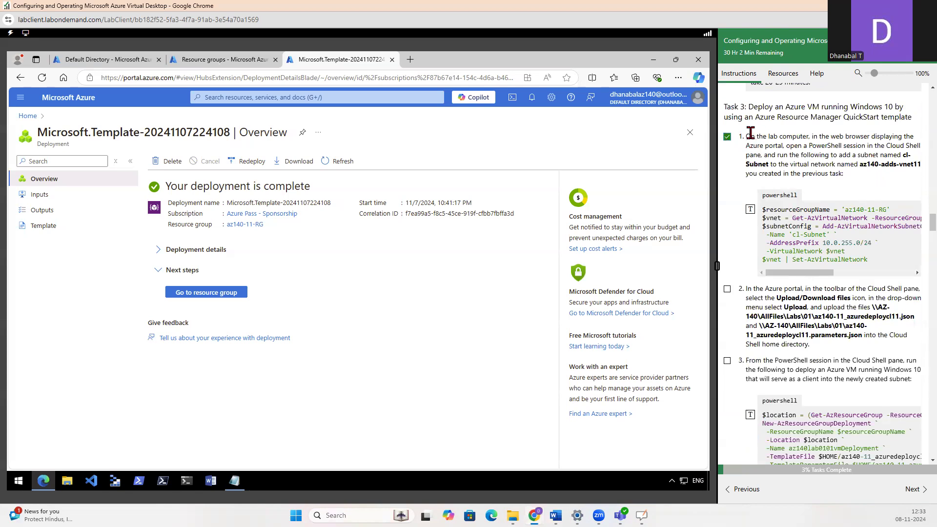
pyautogui.moveTo(747, 137); pyautogui.dragTo(797, 138)
# Close and reopen the lab computer's browser at portal.azure.com, and restore the previously open window
pyautogui.click(698, 59)
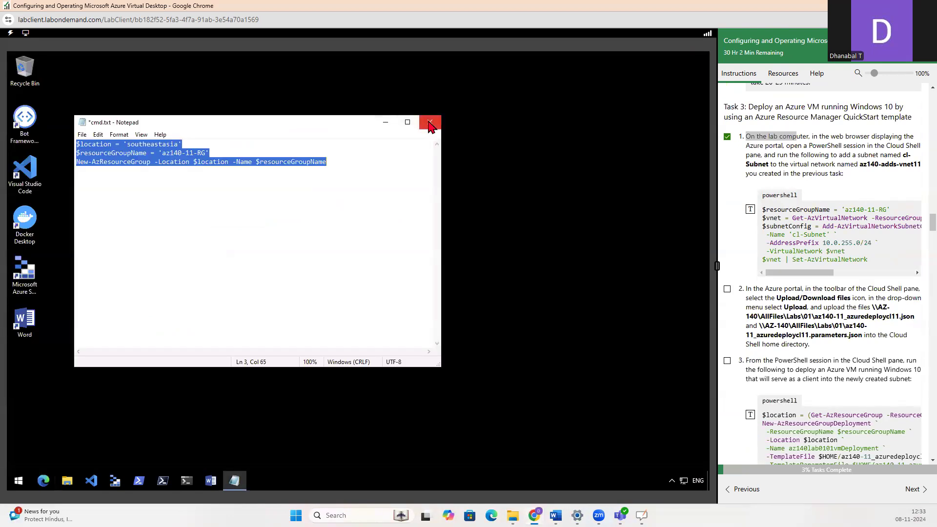
pyautogui.click(43, 481)
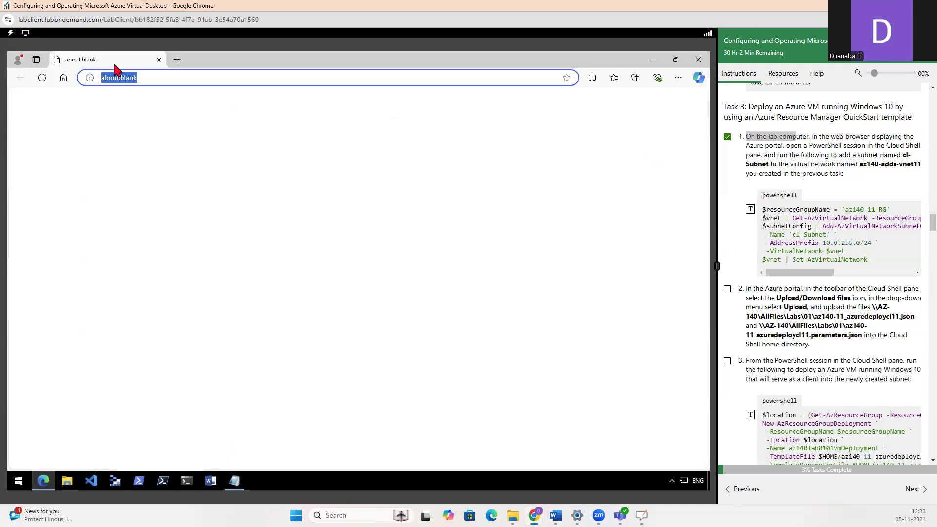
pyautogui.click(170, 79)
pyautogui.press('BackSpace')
pyautogui.press('BackSpace')
pyautogui.press('BackSpace')
pyautogui.press('BackSpace')
pyautogui.press('BackSpace')
pyautogui.press('BackSpace')
pyautogui.press('BackSpace')
pyautogui.press('BackSpace')
pyautogui.press('BackSpace')
pyautogui.press('BackSpace')
pyautogui.press('BackSpace')
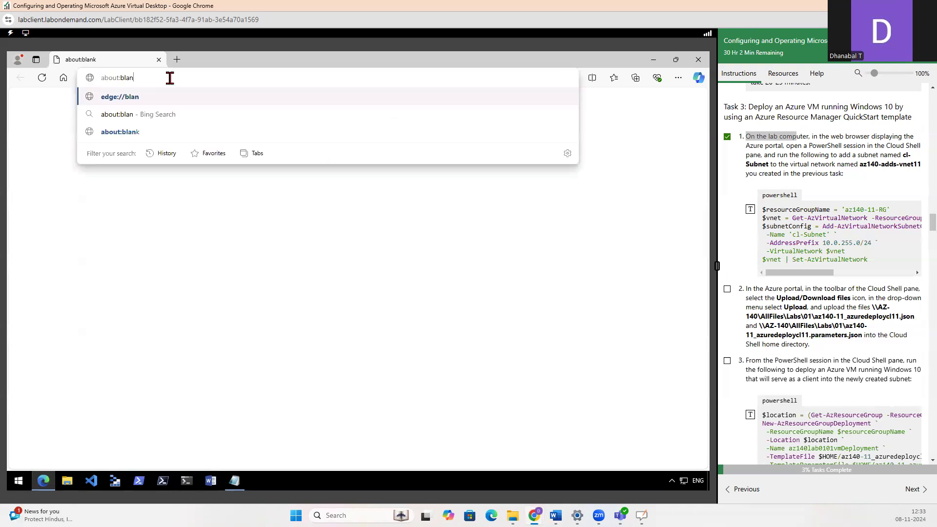
pyautogui.write('portal.azure.com')
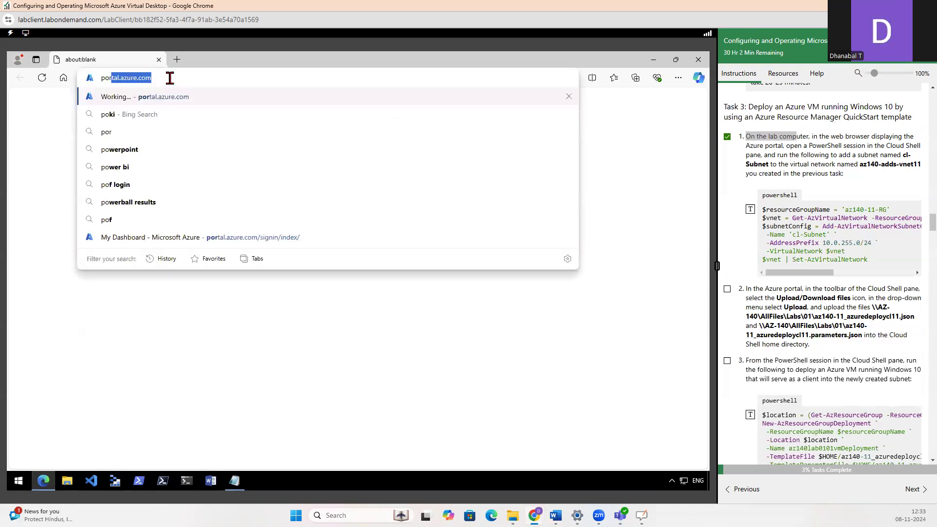
pyautogui.press('Return')
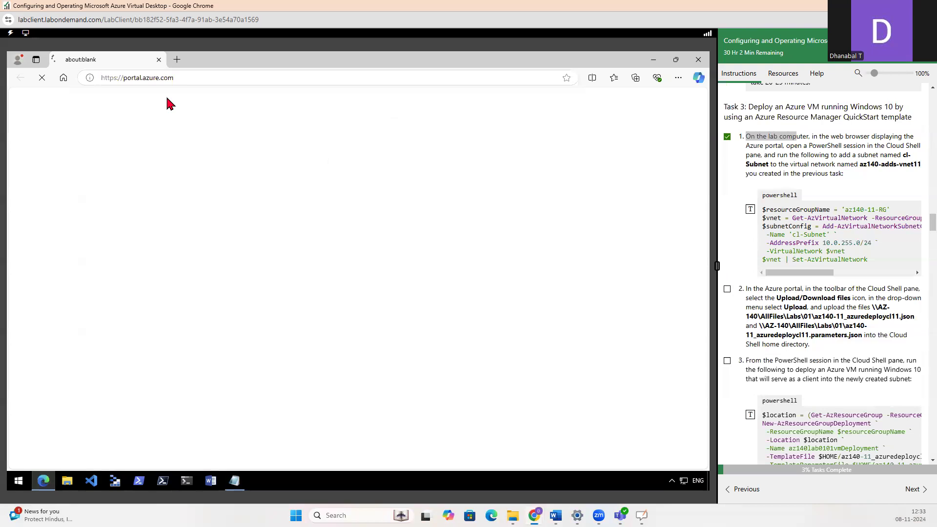
pyautogui.rightClick(346, 56)
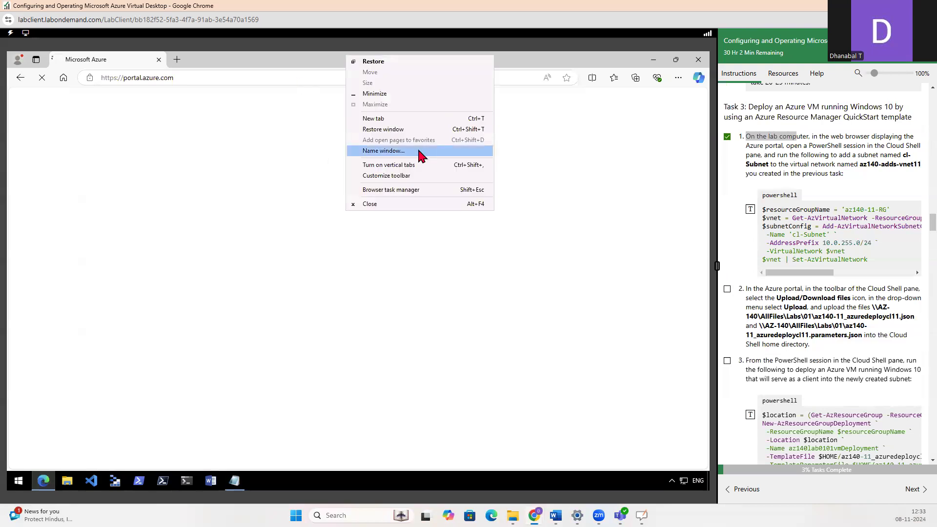
pyautogui.click(389, 129)
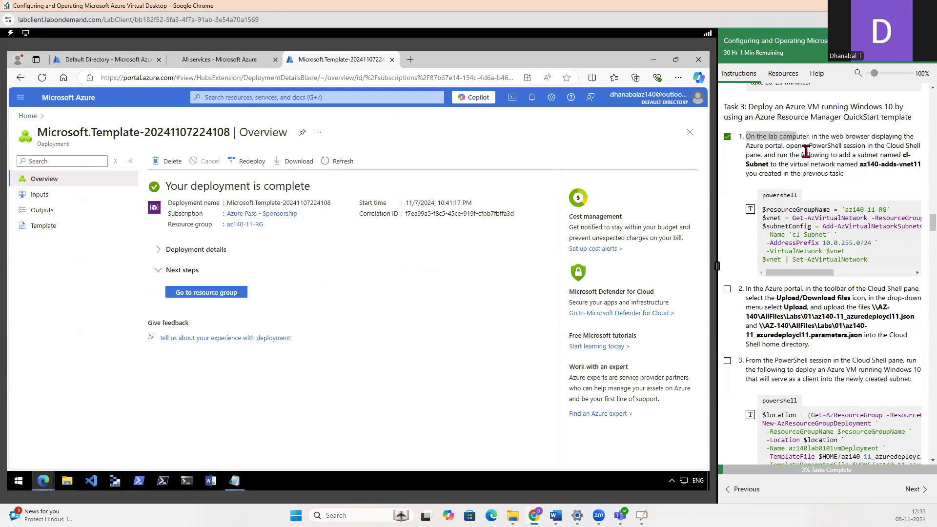
# Open a PowerShell session in the Azure portal's Cloud Shell pane from the deployment overview page
pyautogui.moveTo(786, 146); pyautogui.dragTo(831, 146)
pyautogui.click(885, 151)
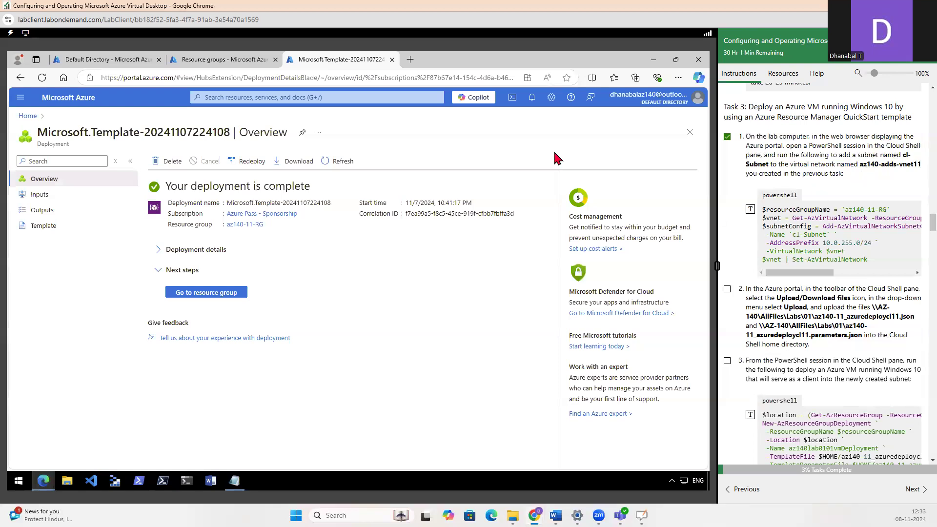
pyautogui.click(513, 98)
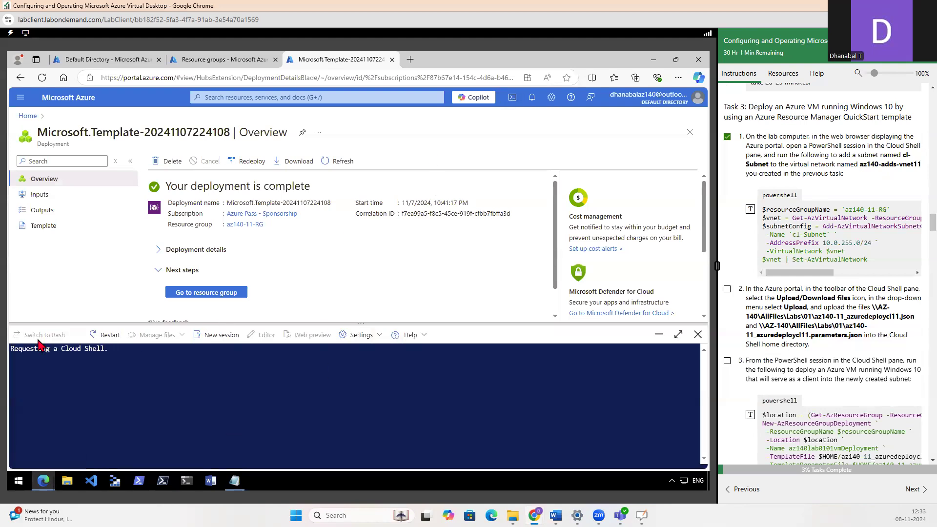
# Replace the commands in the cmd.txt Notepad file with the lab script that adds cl-Subnet (10.0.255.0/24) to az140-adds-vnet11
pyautogui.click(235, 482)
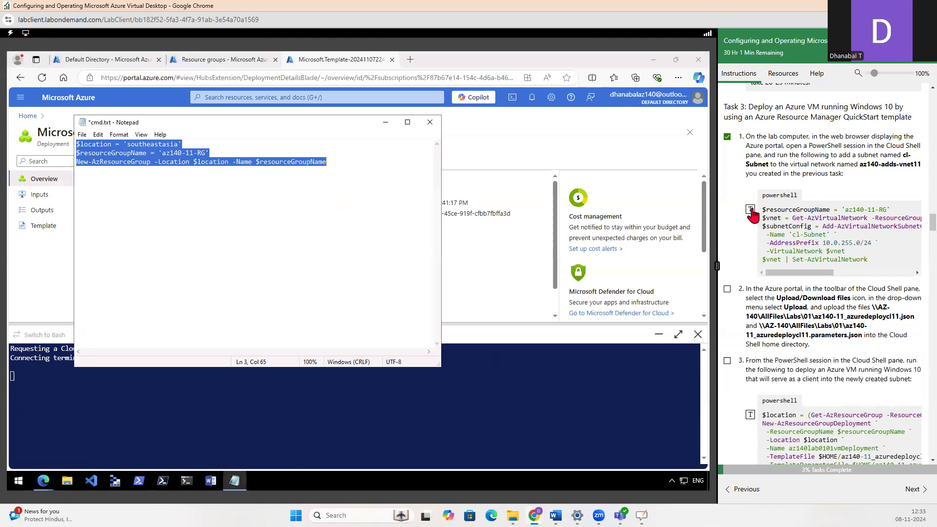
pyautogui.click(750, 210)
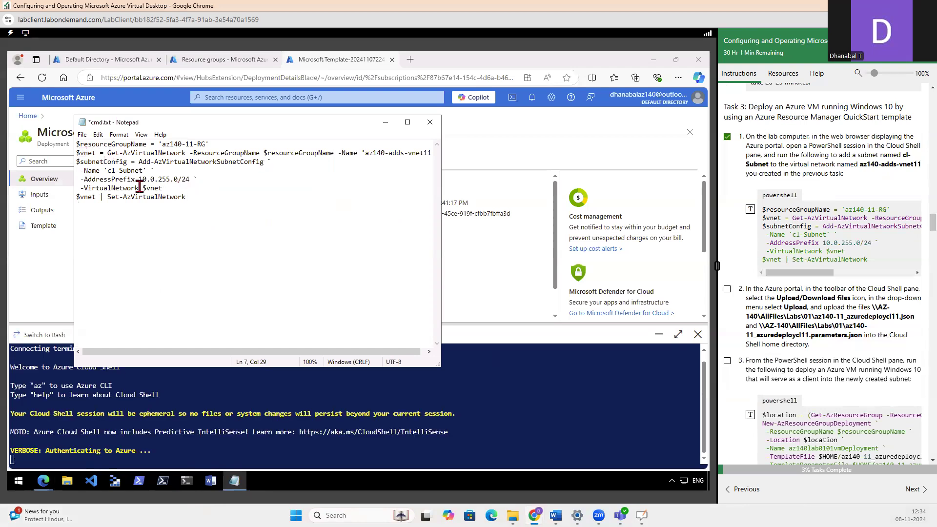
pyautogui.moveTo(107, 171); pyautogui.dragTo(144, 171)
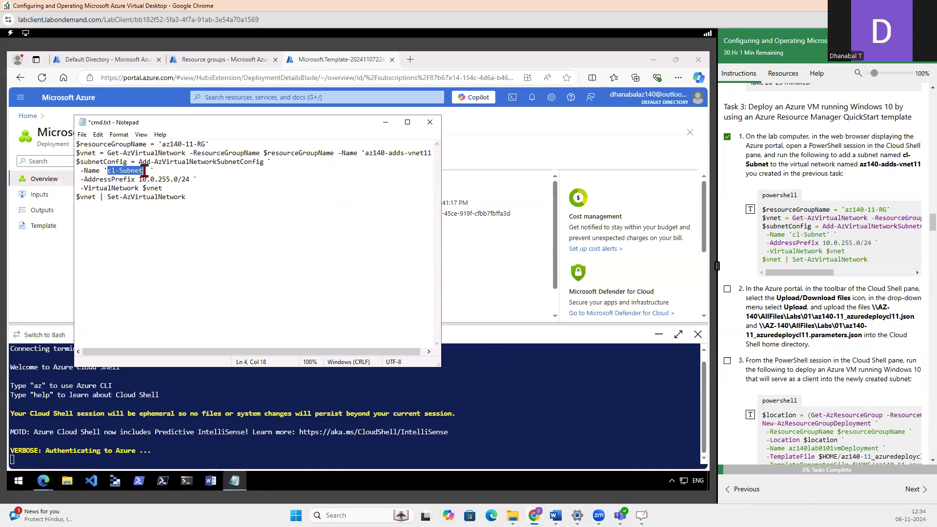
# Find the virtual network az140-adds-vnet11 in the portal and examine its existing subnets against the script's cl-Subnet
pyautogui.click(239, 64)
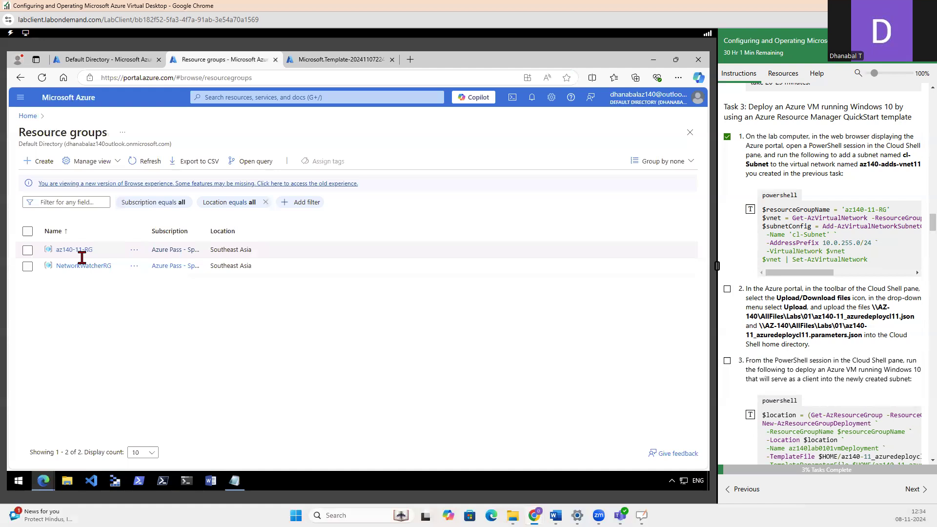
pyautogui.click(225, 98)
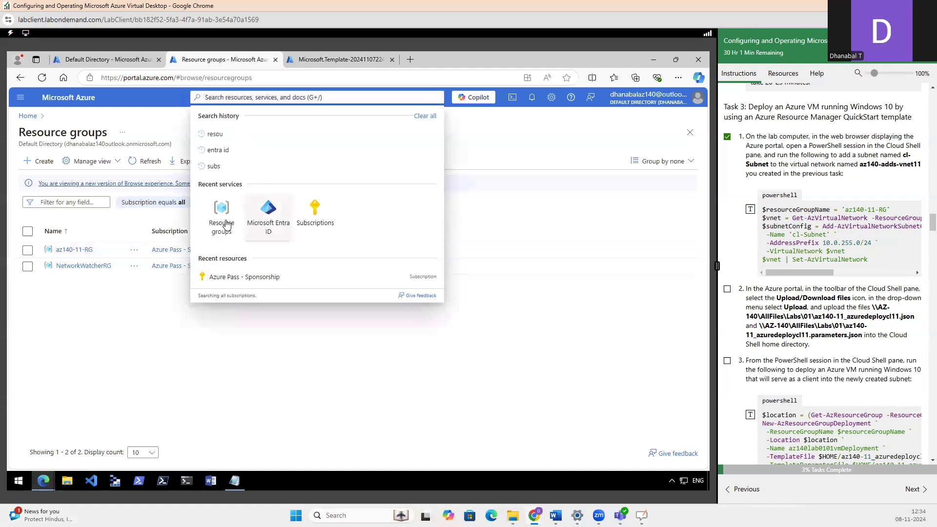
pyautogui.write('virtu')
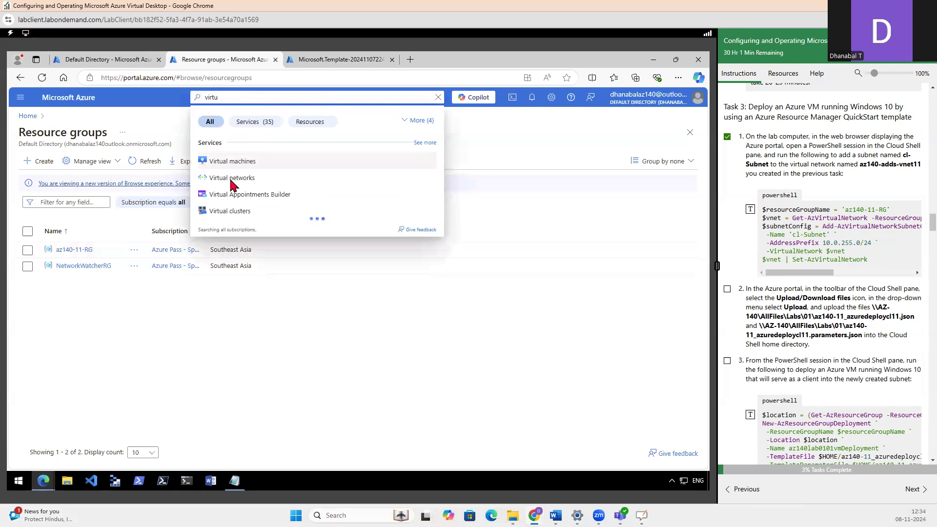
pyautogui.click(232, 179)
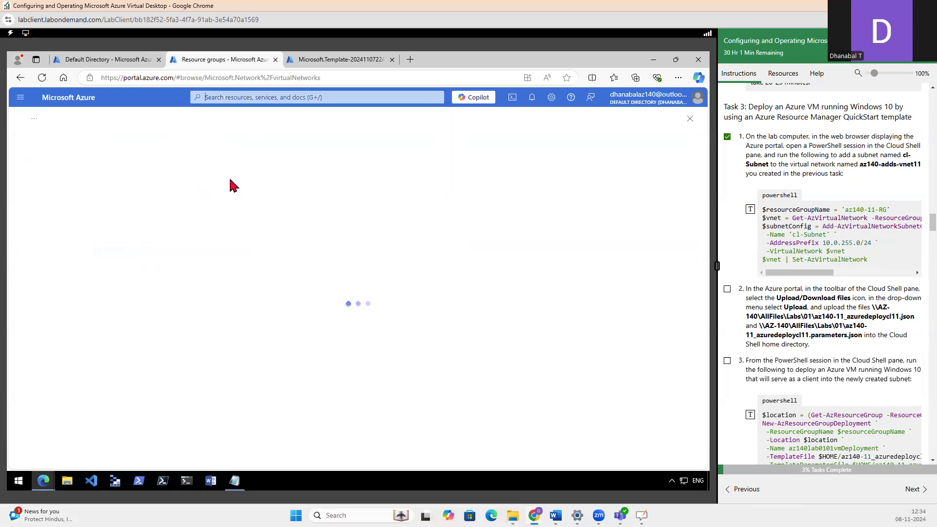
pyautogui.click(76, 240)
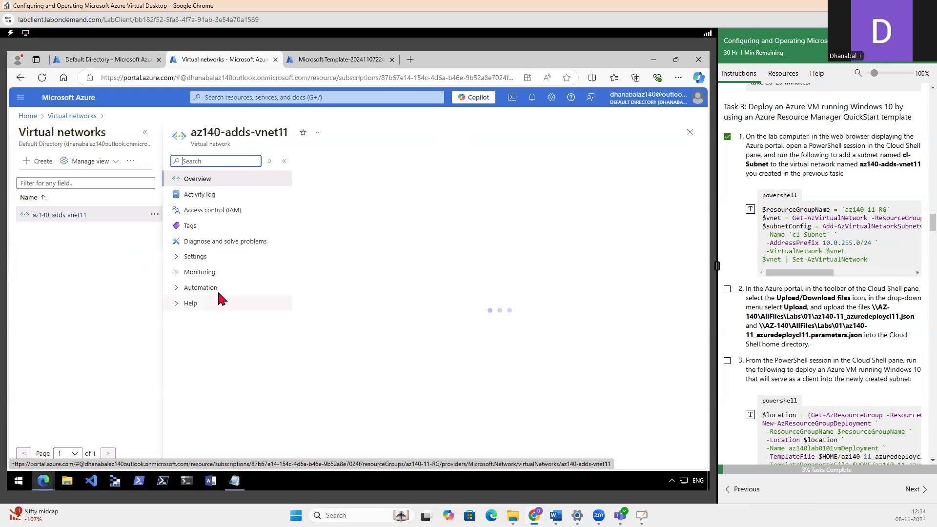
pyautogui.click(198, 256)
pyautogui.click(198, 306)
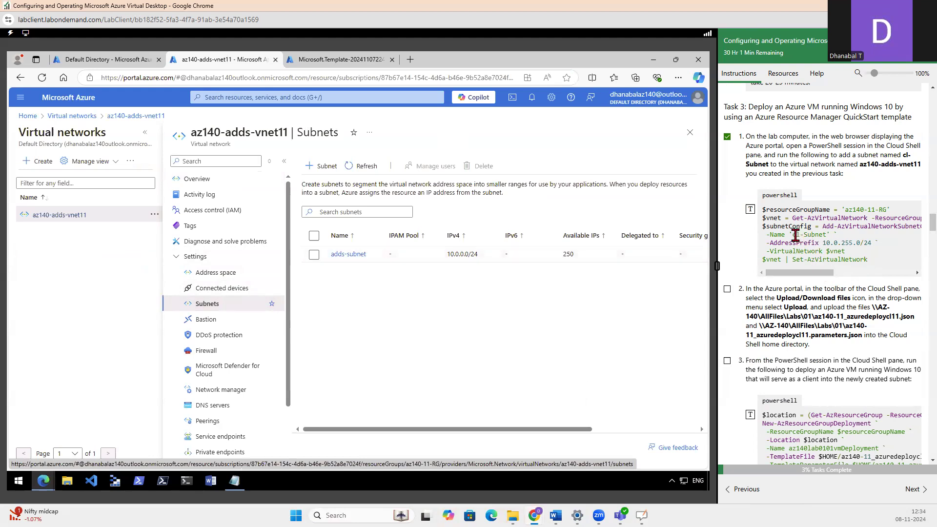
pyautogui.moveTo(792, 234); pyautogui.dragTo(824, 235)
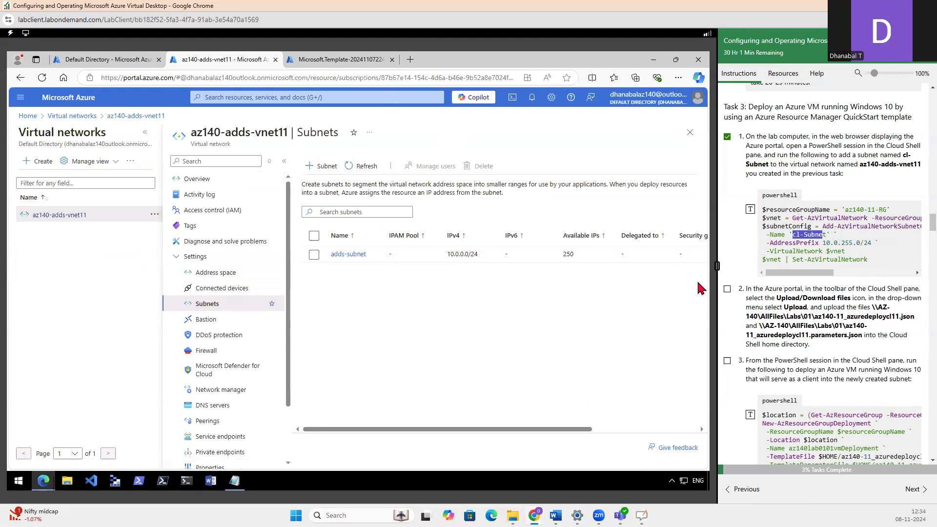
# Run the cmd.txt script in Cloud Shell to add cl-Subnet (10.0.255.0/24) to az140-adds-vnet11, and refresh the network's subnet list
pyautogui.click(234, 482)
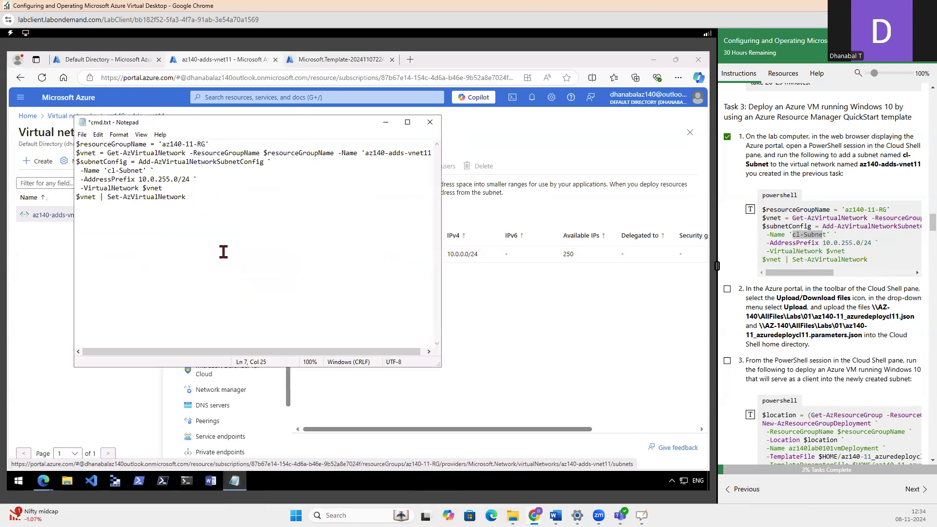
pyautogui.click(95, 59)
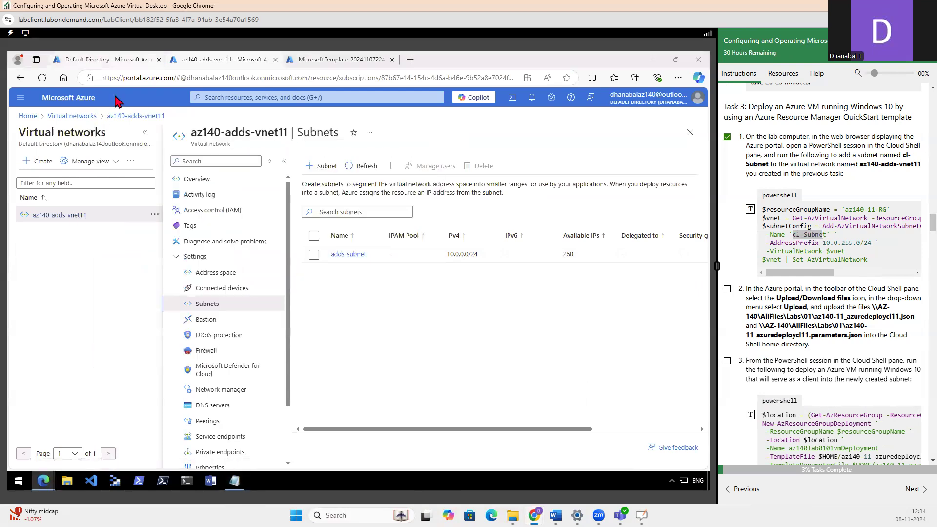
pyautogui.click(227, 60)
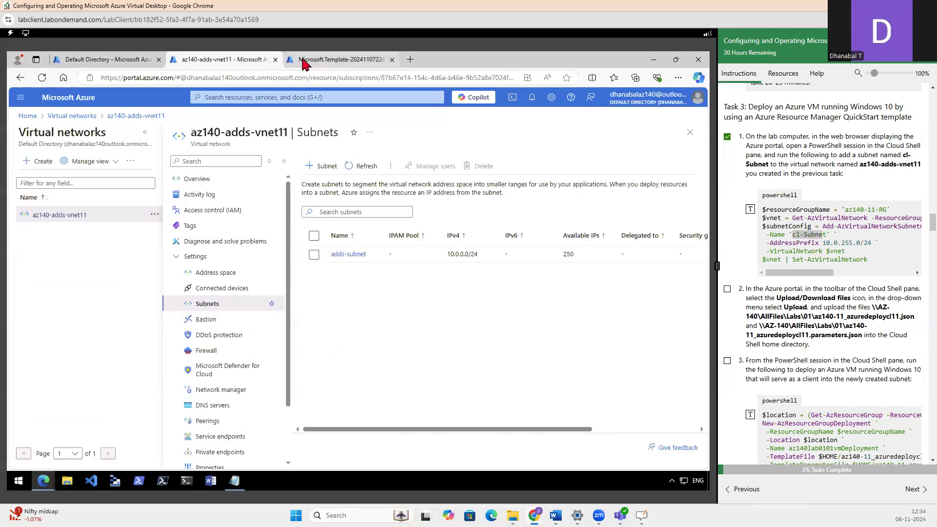
pyautogui.click(303, 60)
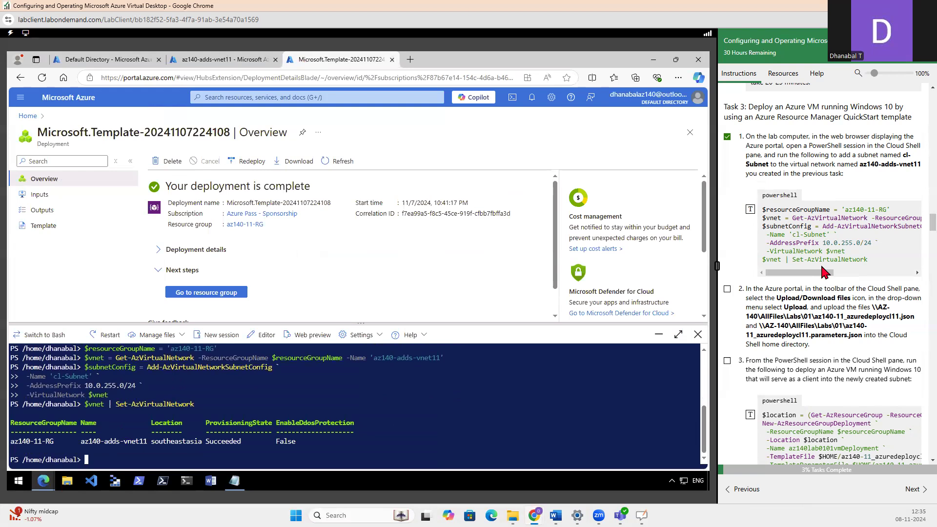
pyautogui.click(215, 61)
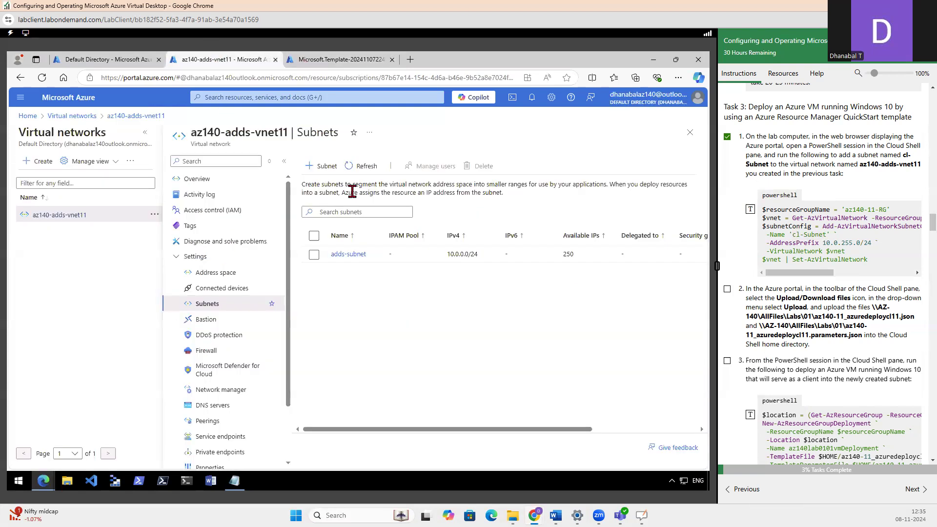
pyautogui.click(353, 167)
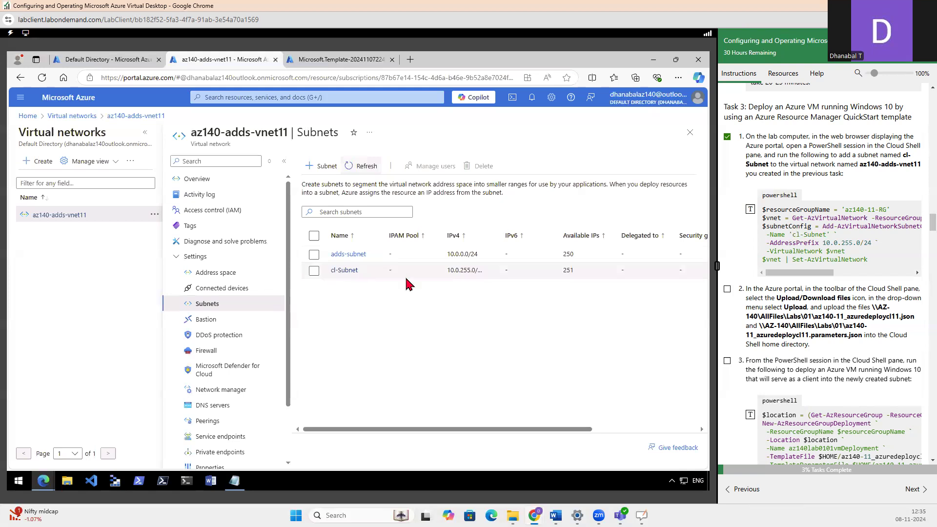
# Return the virtual network browser tab to the Azure portal home page and go back to the Cloud Shell session
pyautogui.scroll(-2, 901, 241)
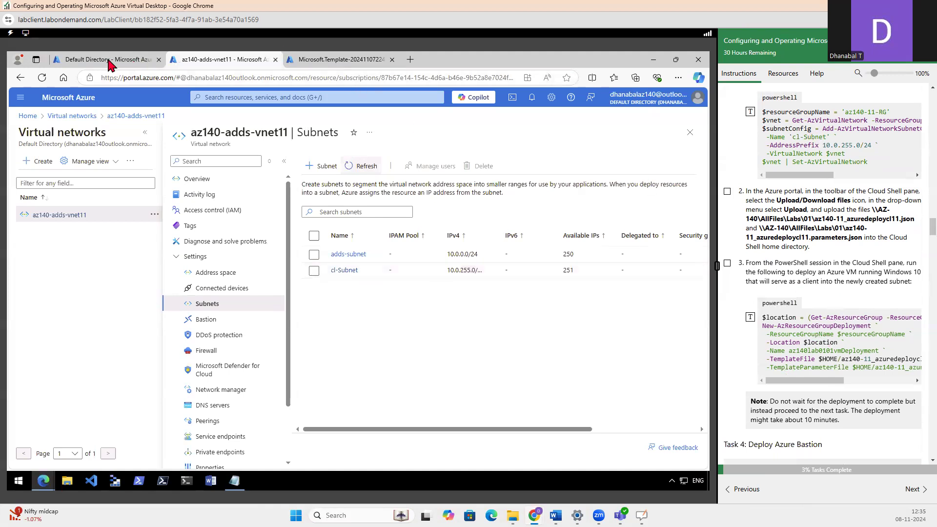
pyautogui.click(315, 59)
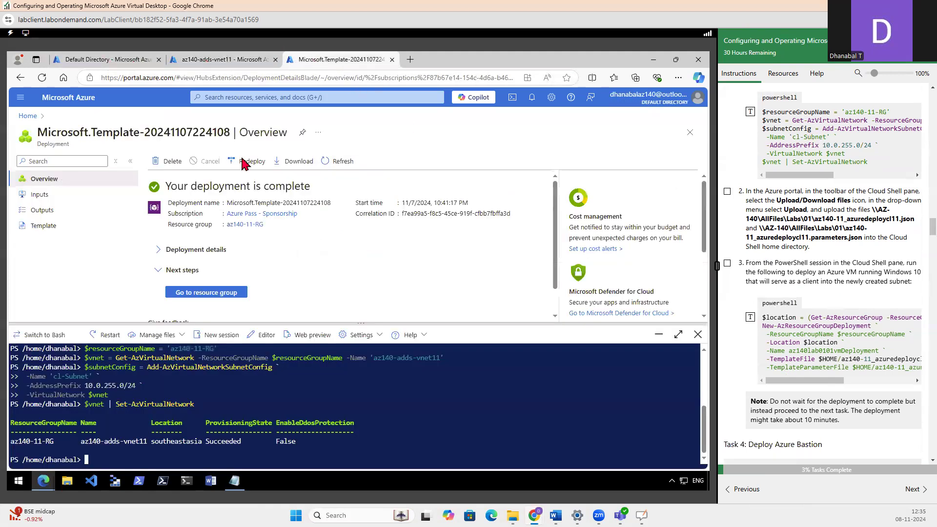
pyautogui.click(219, 59)
pyautogui.click(73, 97)
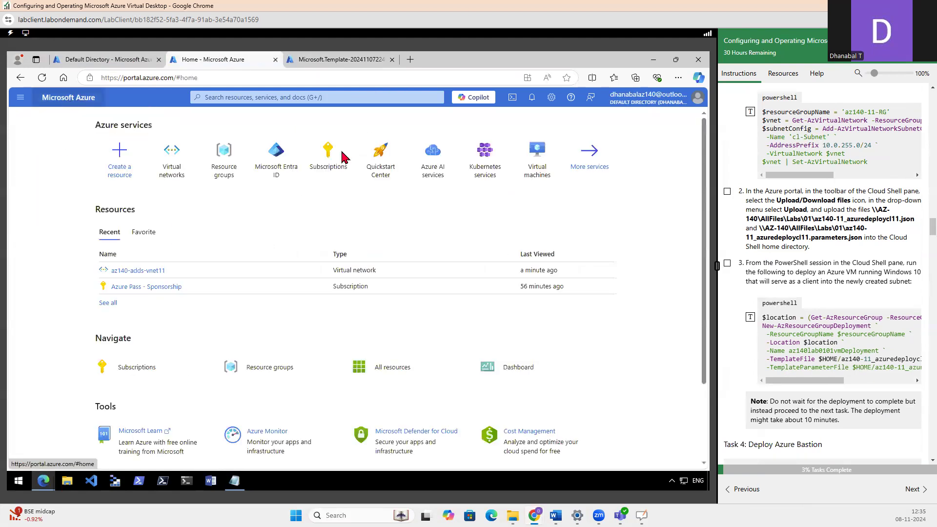
pyautogui.click(322, 63)
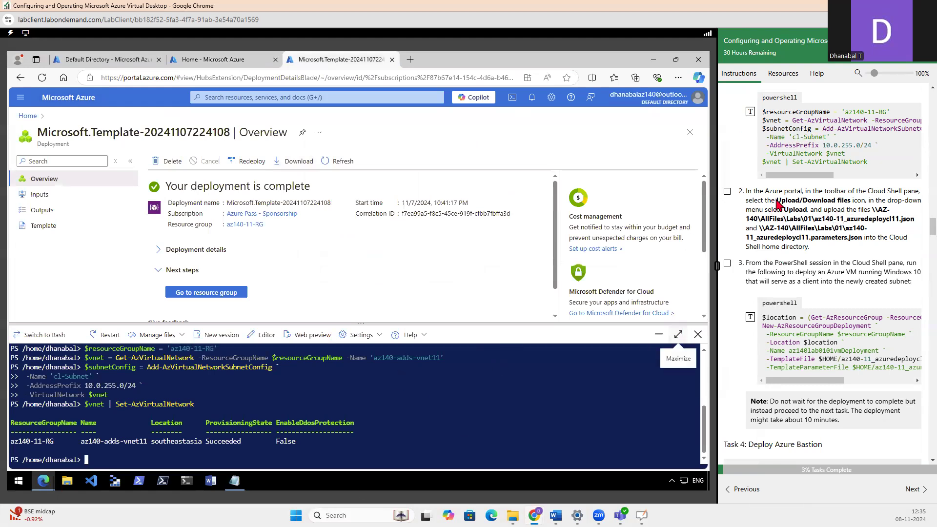
# Upload az140-11_azuredeploycl11.json from the Allfiles\Labs\01 folder on drive F: to the Cloud Shell home directory
pyautogui.moveTo(746, 191); pyautogui.dragTo(802, 191)
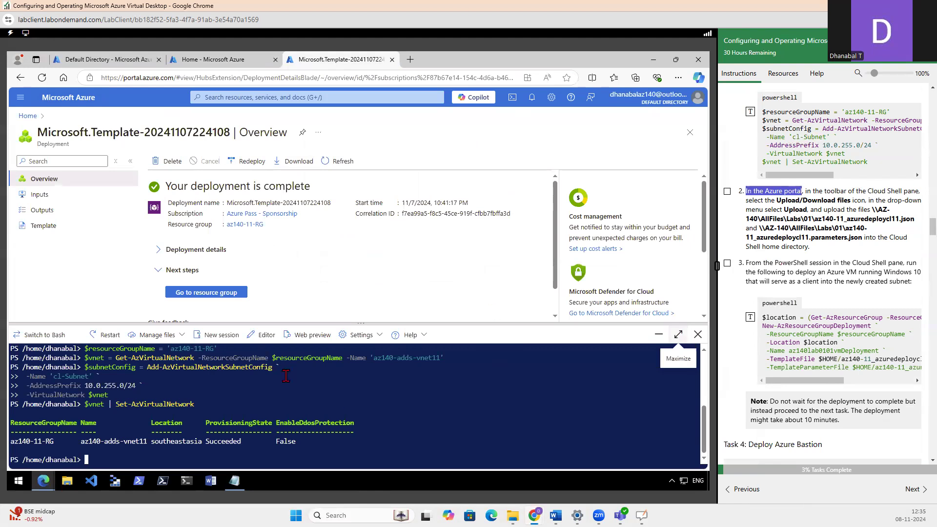
pyautogui.click(166, 337)
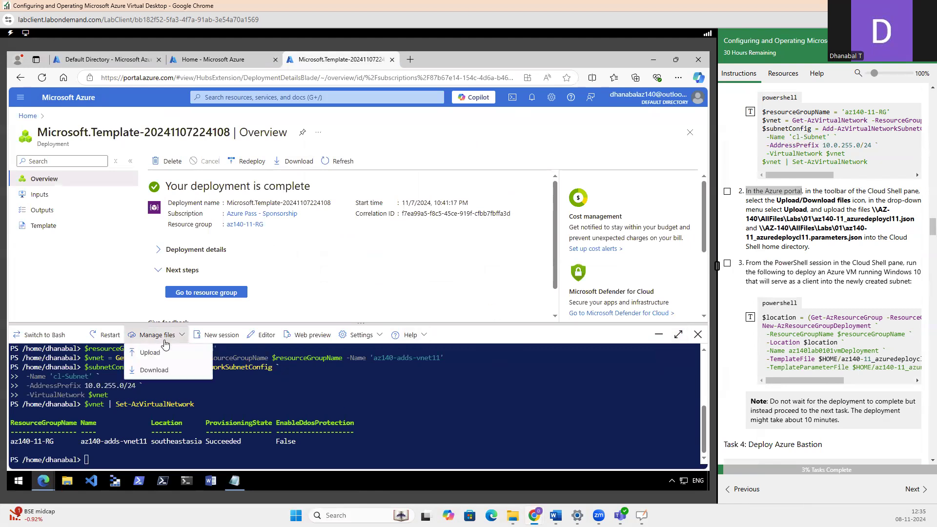
pyautogui.click(143, 352)
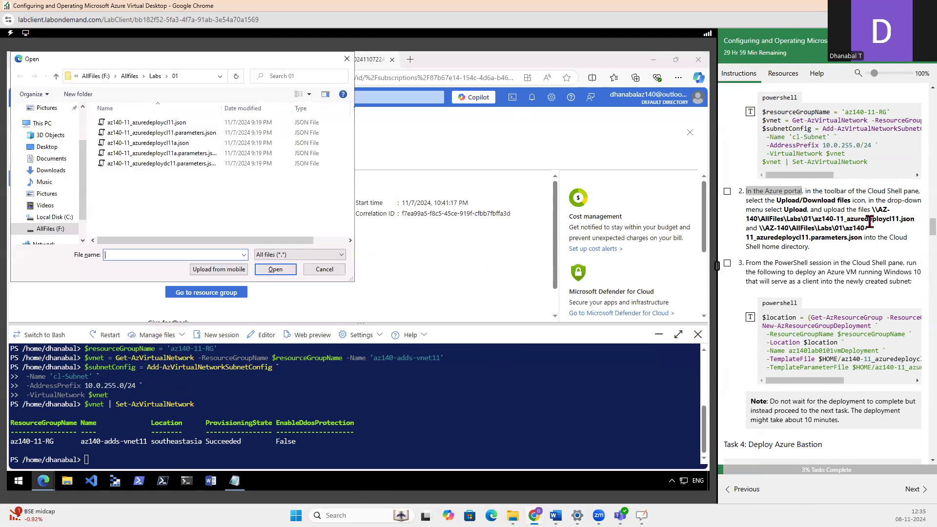
pyautogui.moveTo(861, 221); pyautogui.dragTo(916, 225)
pyautogui.moveTo(770, 239); pyautogui.dragTo(802, 239)
pyautogui.moveTo(814, 241); pyautogui.dragTo(851, 241)
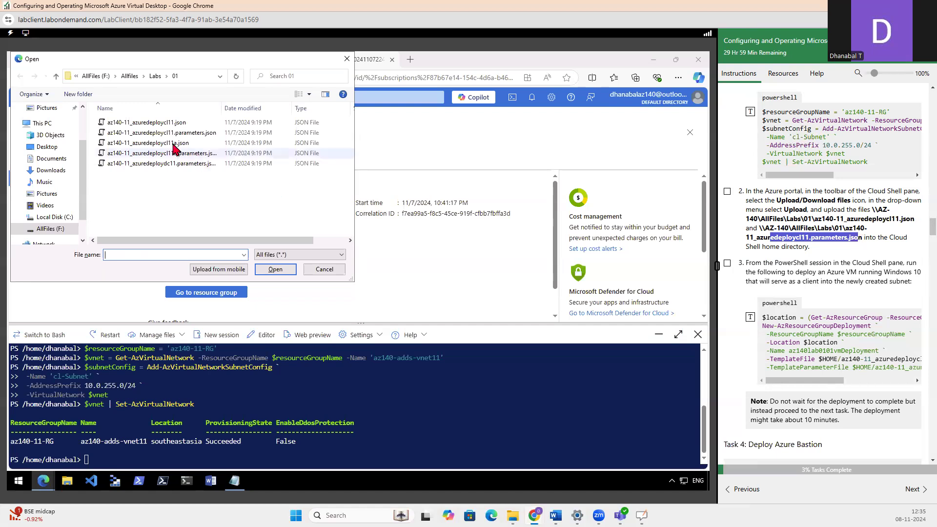
pyautogui.click(165, 126)
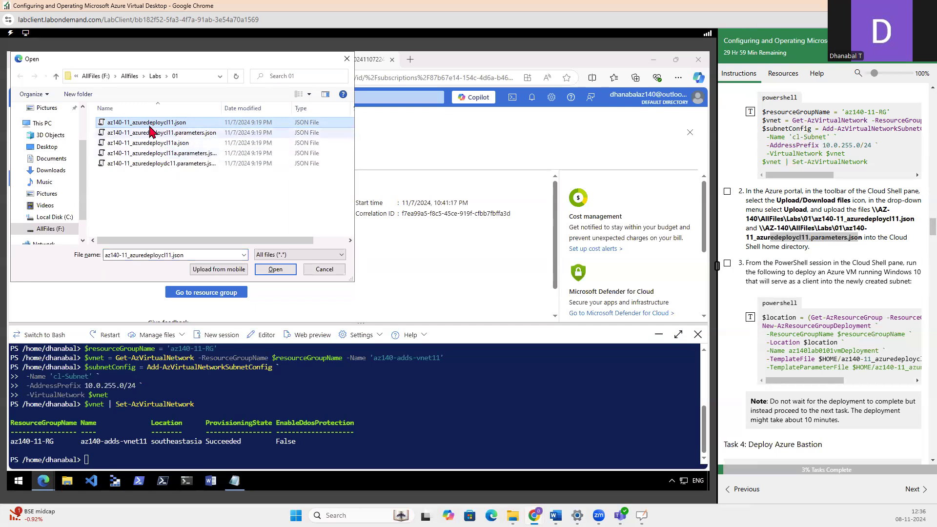
pyautogui.click(271, 269)
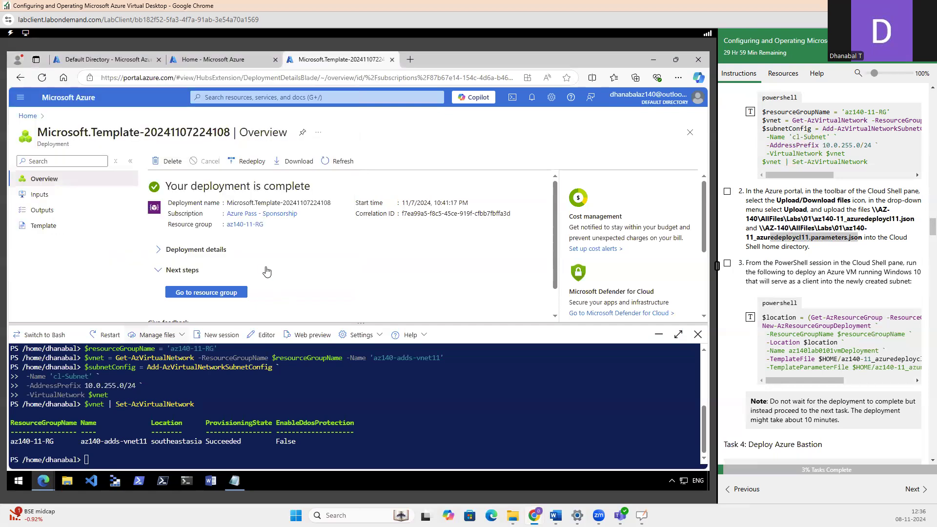
# Upload az140-11_azuredeploycl11.parameters.json to the Cloud Shell home directory and mark Task 3 steps 2 and 3 complete in the lab guide
pyautogui.click(153, 335)
pyautogui.click(151, 356)
pyautogui.click(156, 138)
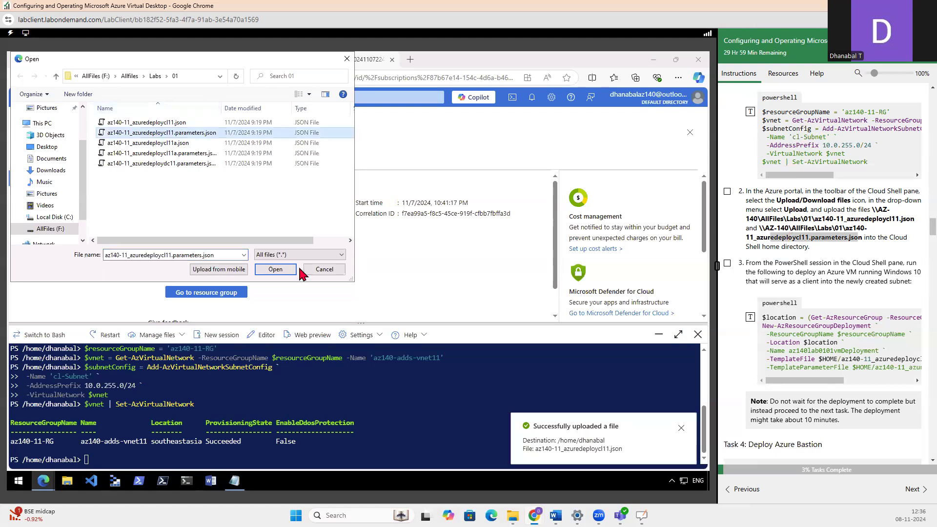
pyautogui.click(280, 271)
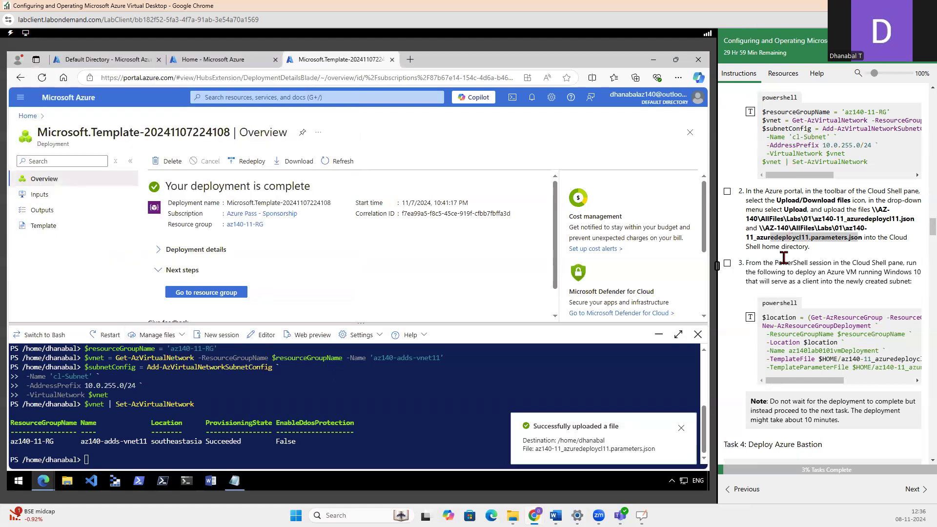
pyautogui.click(727, 191)
pyautogui.scroll(-2, 818, 270)
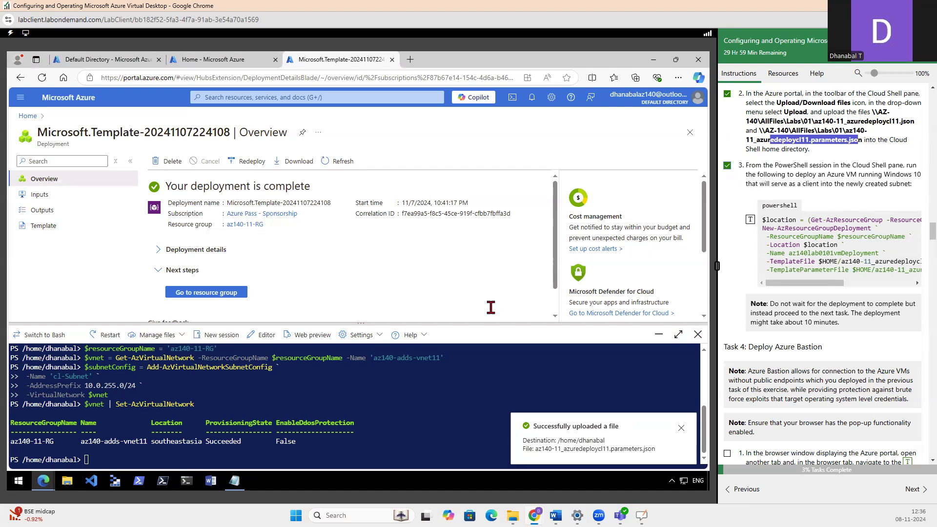
# Run the lab's az140lab0101vmDeployment script in Cloud Shell with the uploaded template and parameter files, opening az140-adds-vnet11's subnets page before executing it
pyautogui.click(750, 220)
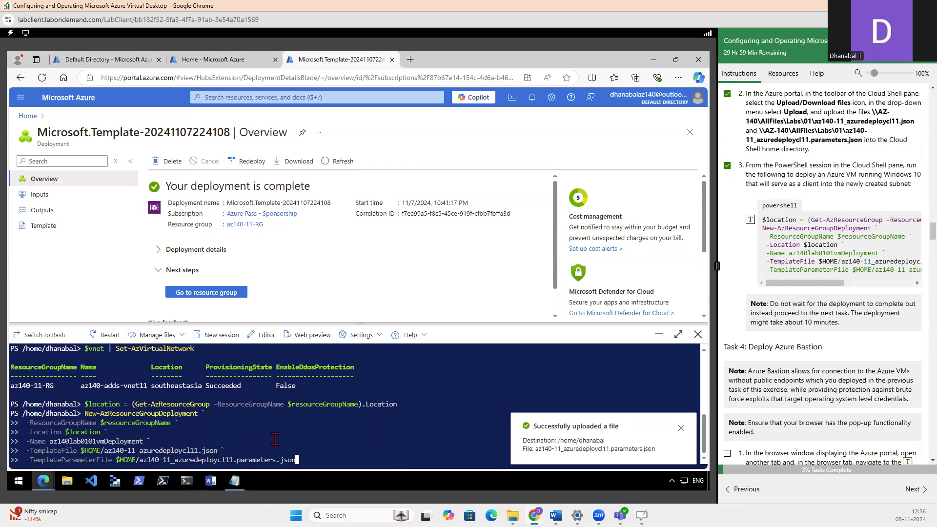
pyautogui.click(190, 61)
pyautogui.click(164, 179)
pyautogui.click(63, 240)
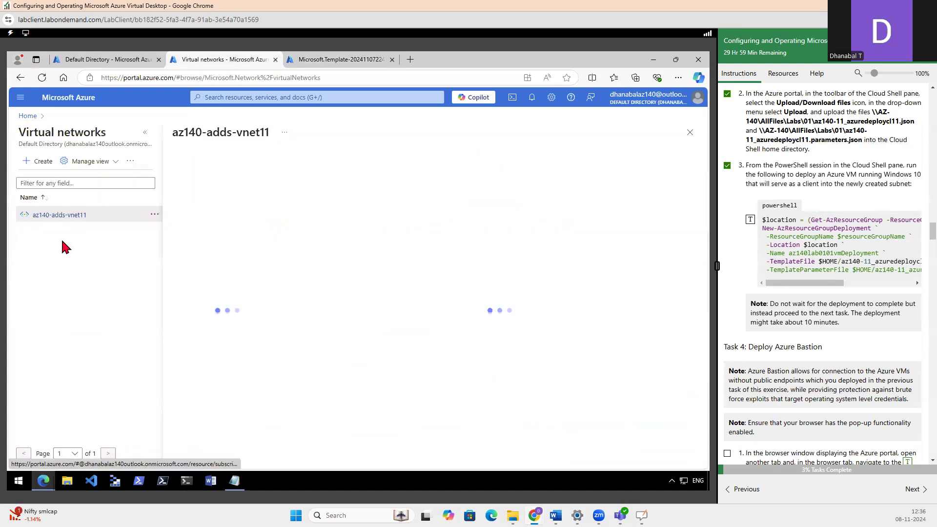
pyautogui.click(205, 305)
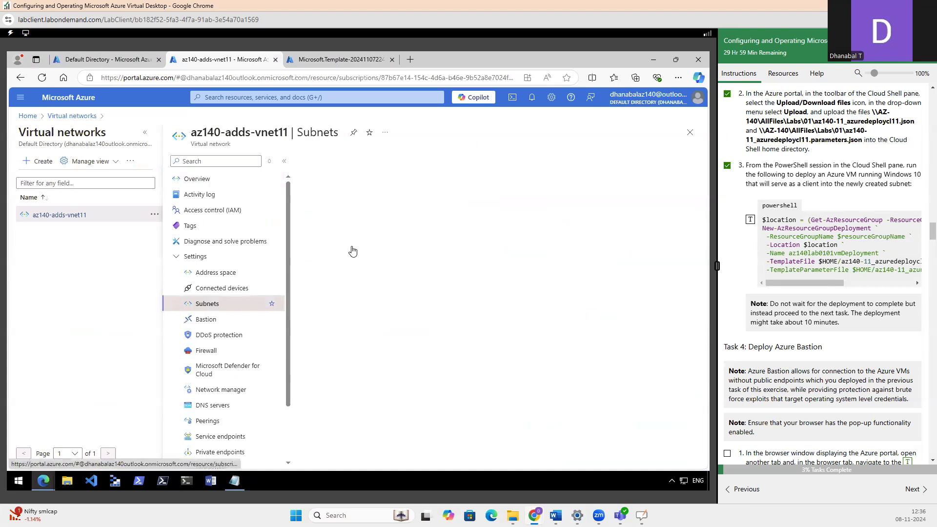
pyautogui.click(341, 60)
pyautogui.press('Return')
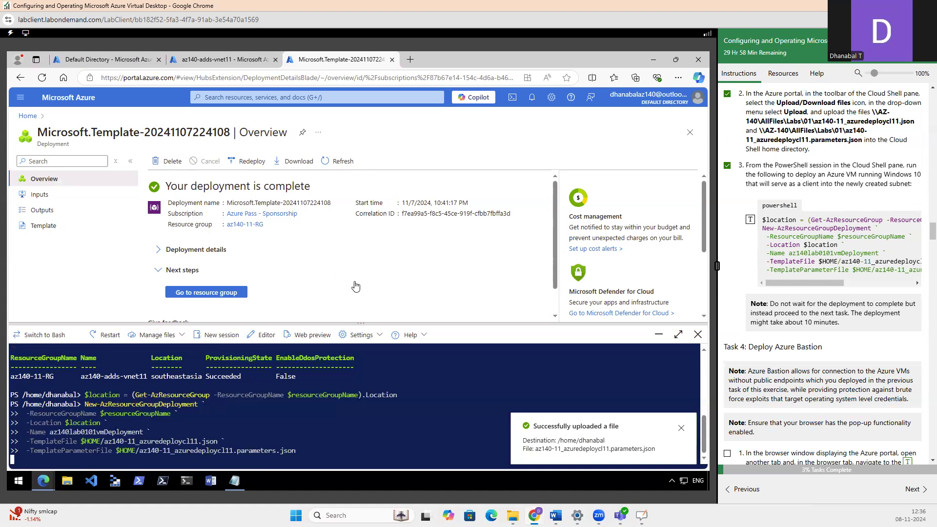
# Read the expected deployment duration and the Task 4: Deploy Azure Bastion instructions in the lab guide
pyautogui.scroll(-1, 830, 292)
pyautogui.moveTo(804, 274); pyautogui.dragTo(838, 274)
pyautogui.scroll(-2, 858, 288)
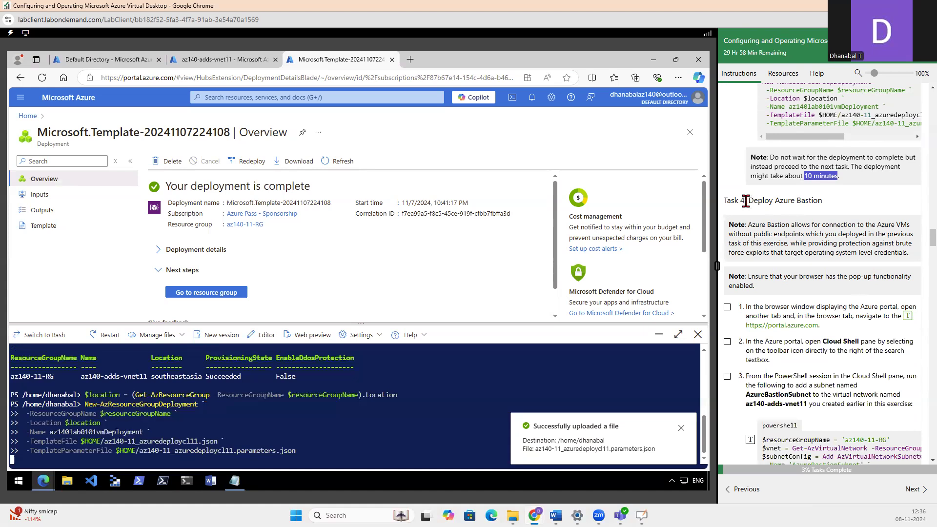
pyautogui.moveTo(745, 201); pyautogui.dragTo(829, 205)
pyautogui.click(828, 205)
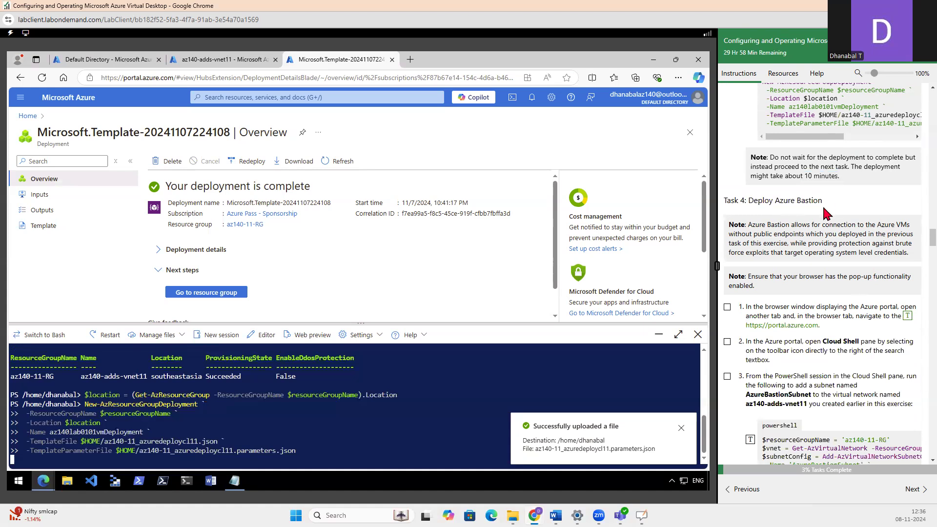
pyautogui.scroll(-1, 823, 214)
pyautogui.scroll(-1, 825, 221)
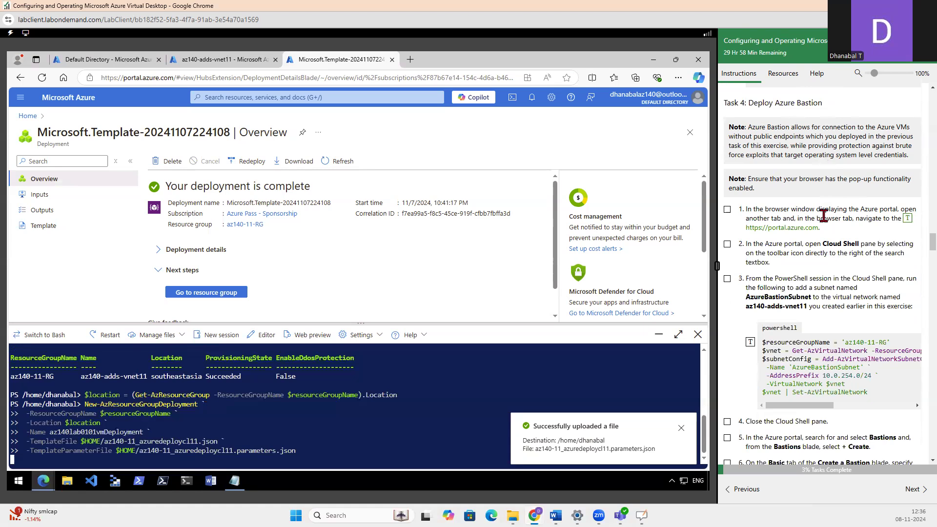
pyautogui.moveTo(746, 103); pyautogui.dragTo(818, 127)
pyautogui.scroll(-7, 781, 170)
pyautogui.scroll(-7, 781, 173)
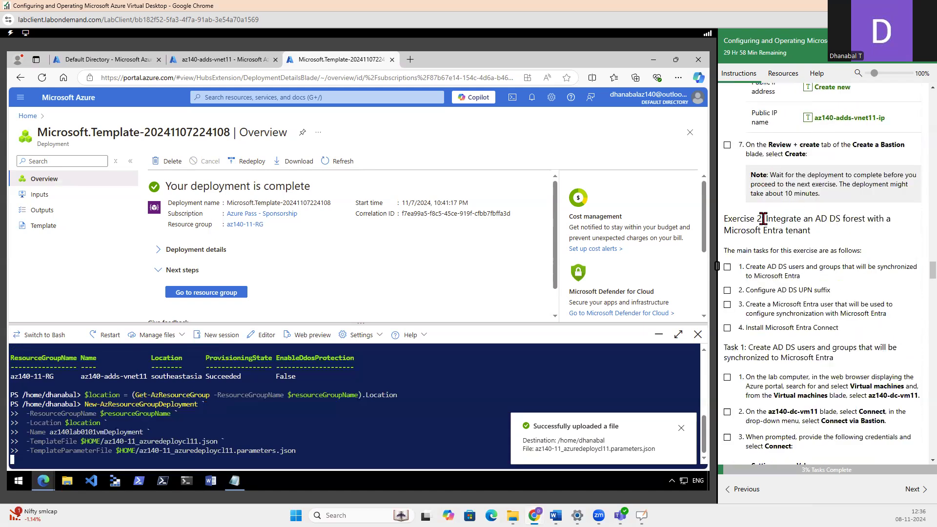
# Examine the Exercise 2 instructions on integrating AD DS with Microsoft Entra, focusing on how to connect to az140-dc-vm11
pyautogui.moveTo(764, 219); pyautogui.dragTo(810, 235)
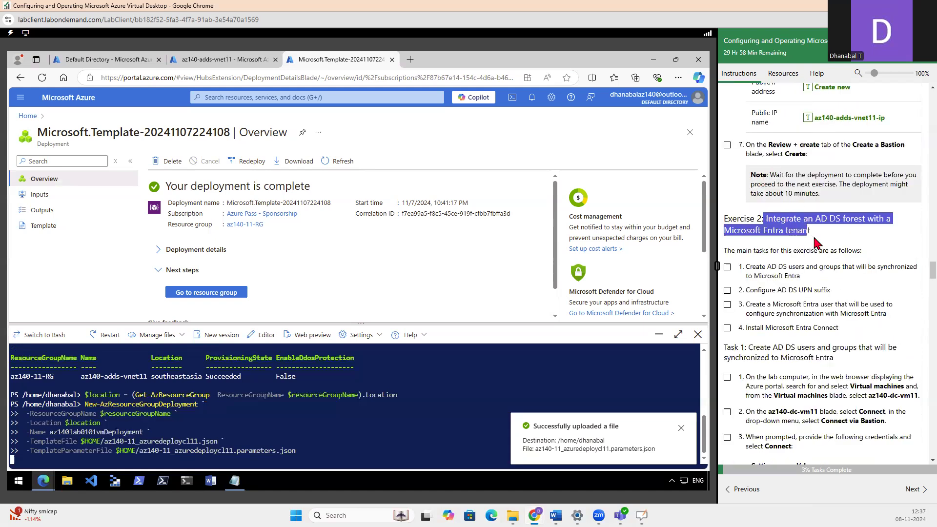
pyautogui.scroll(-4, 815, 241)
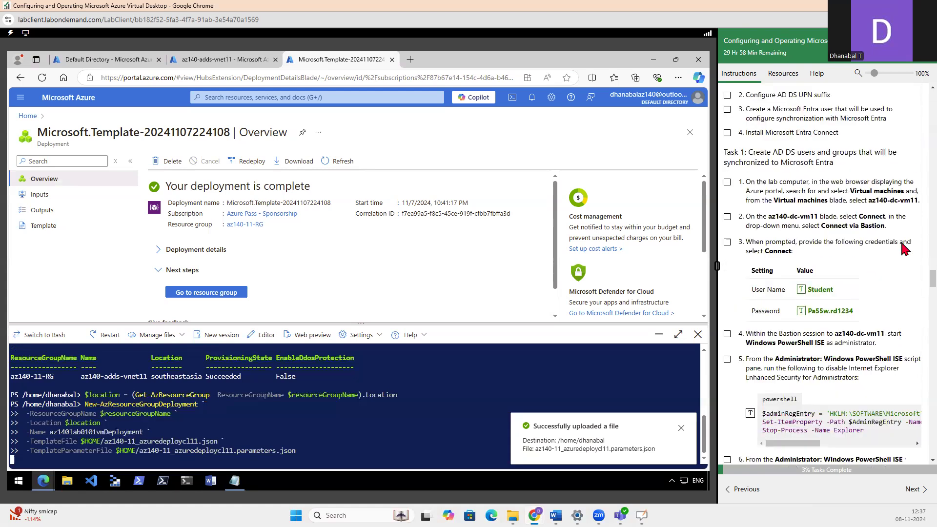
pyautogui.moveTo(767, 216); pyautogui.dragTo(877, 227)
pyautogui.click(832, 225)
pyautogui.click(906, 243)
pyautogui.moveTo(769, 216); pyautogui.dragTo(814, 216)
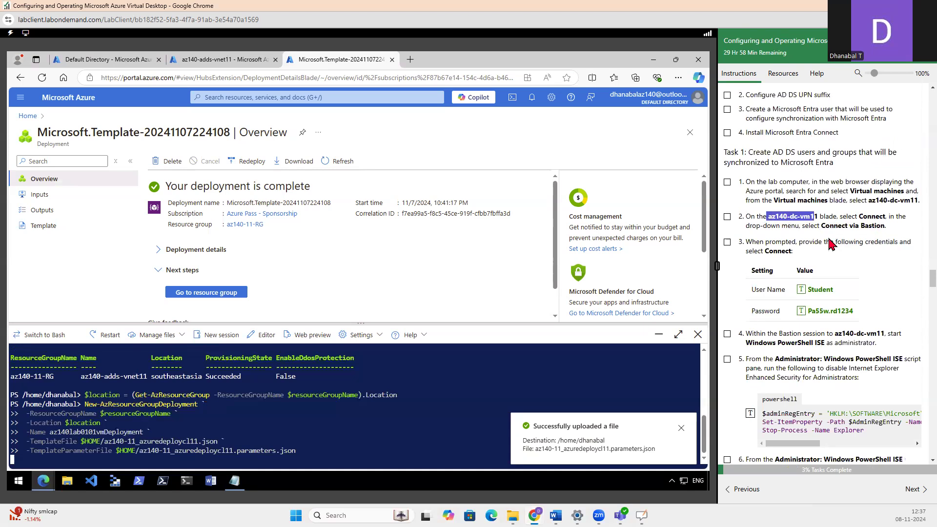
pyautogui.click(867, 265)
pyautogui.moveTo(767, 217); pyautogui.dragTo(883, 226)
# Compare the Task 4 Azure Bastion heading with the Connect via Bastion step for az140-dc-vm11 in Exercise 2
pyautogui.scroll(4, 825, 261)
pyautogui.scroll(10, 825, 261)
pyautogui.scroll(5, 789, 230)
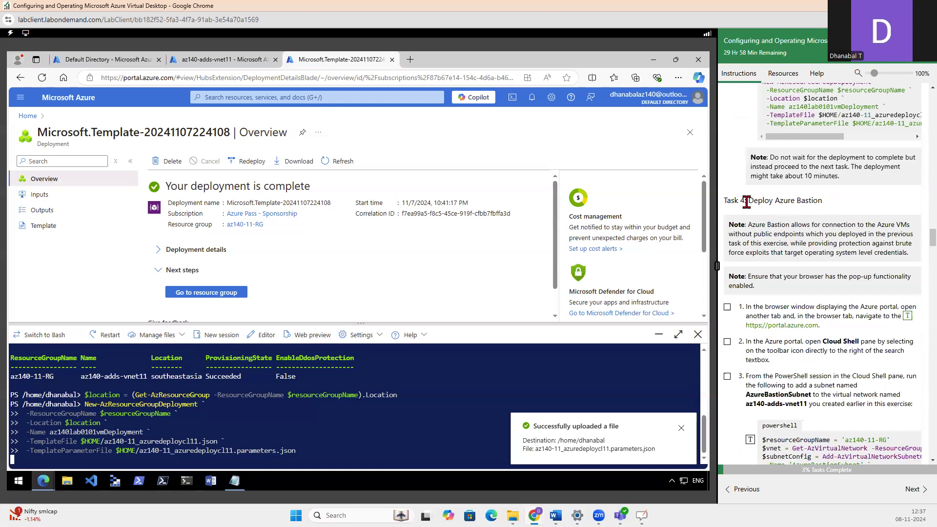
pyautogui.moveTo(746, 202); pyautogui.dragTo(829, 207)
pyautogui.scroll(-9, 828, 209)
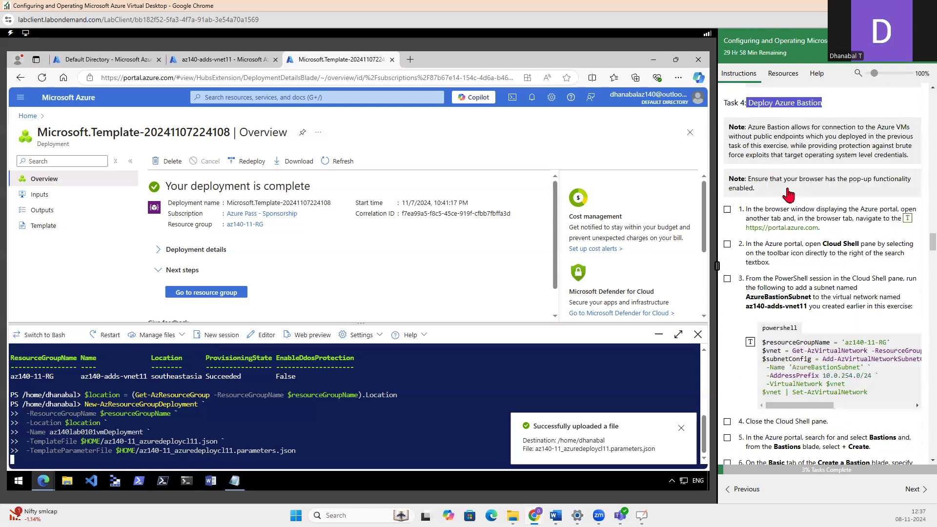
pyautogui.scroll(-15, 787, 190)
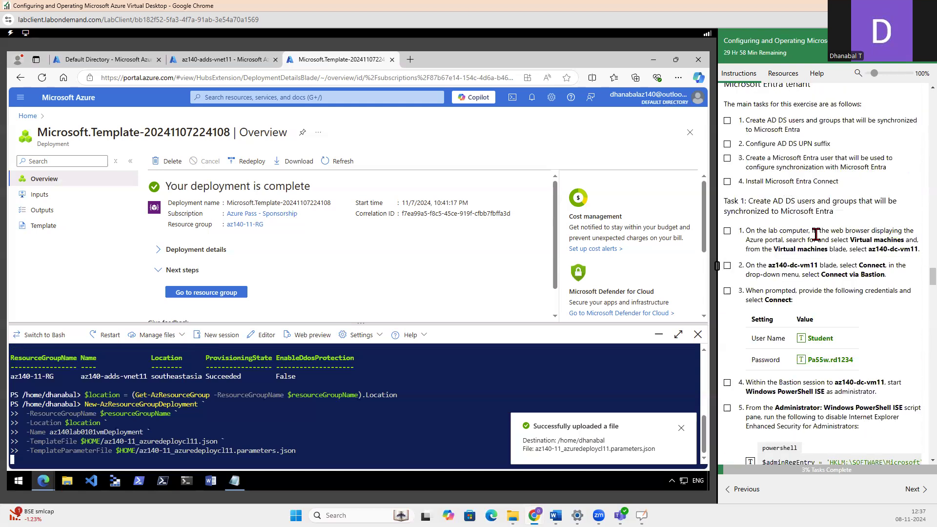
pyautogui.scroll(3, 850, 214)
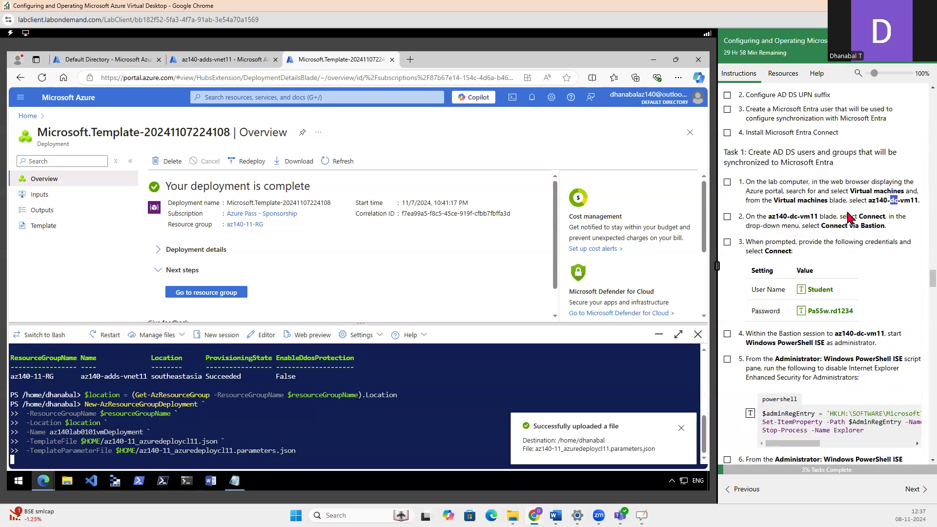
pyautogui.click(864, 218)
pyautogui.moveTo(821, 226); pyautogui.dragTo(900, 237)
# Review the Task 4 steps for AzureBastionSubnet and the Bastion host settings, through to the start of Exercise 2
pyautogui.scroll(10, 855, 254)
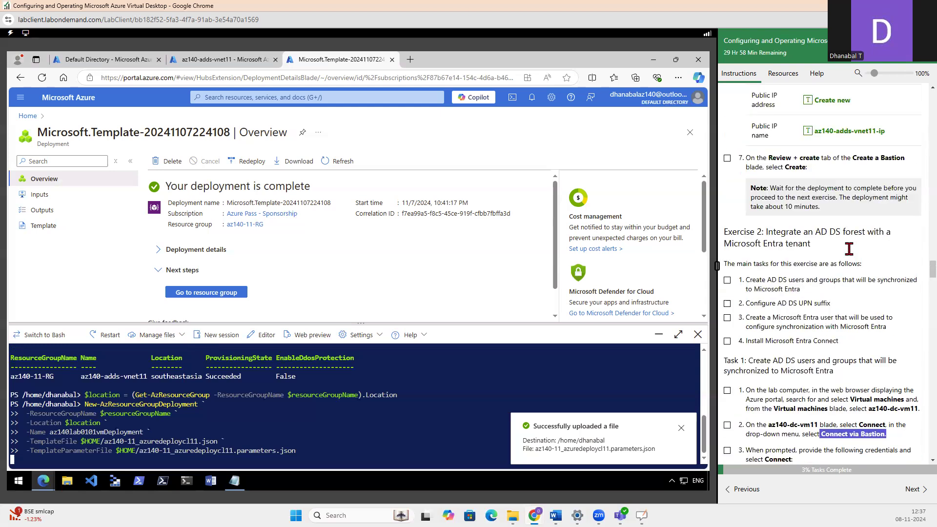
pyautogui.scroll(2, 849, 249)
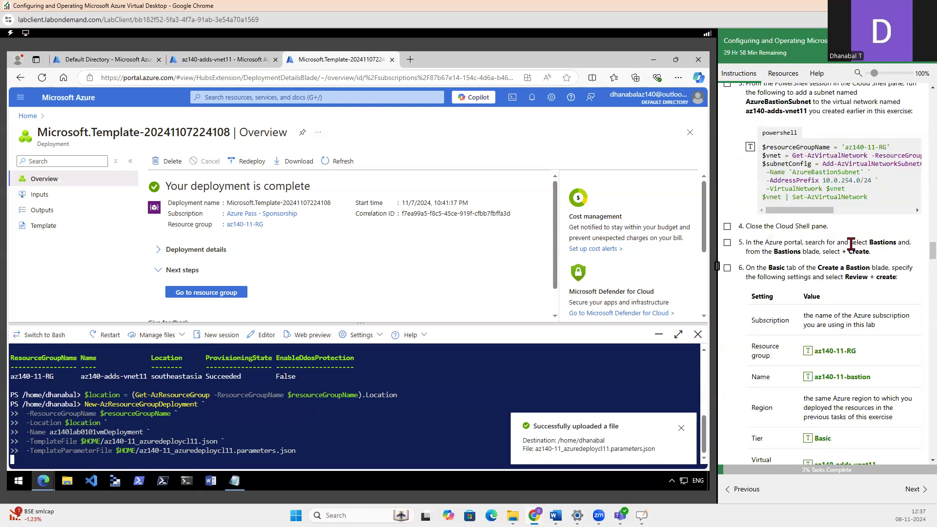
pyautogui.scroll(5, 850, 245)
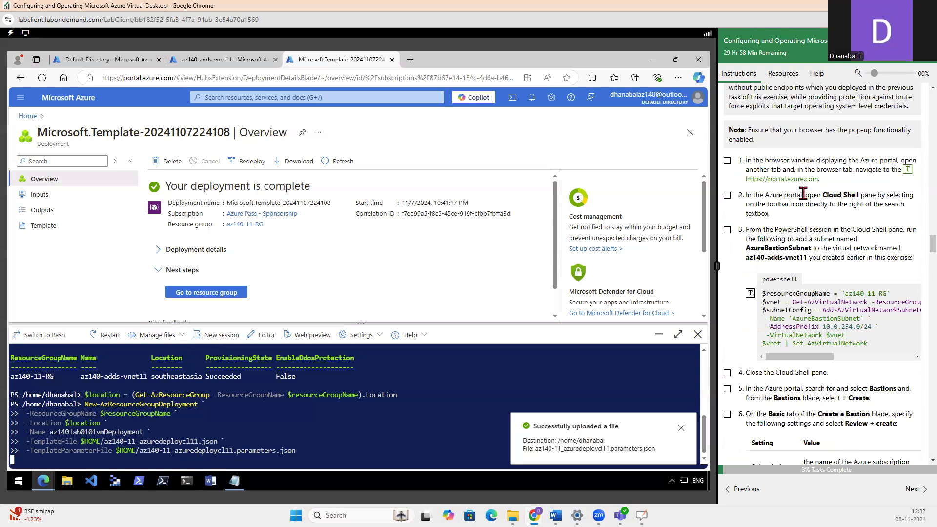
pyautogui.scroll(5, 804, 197)
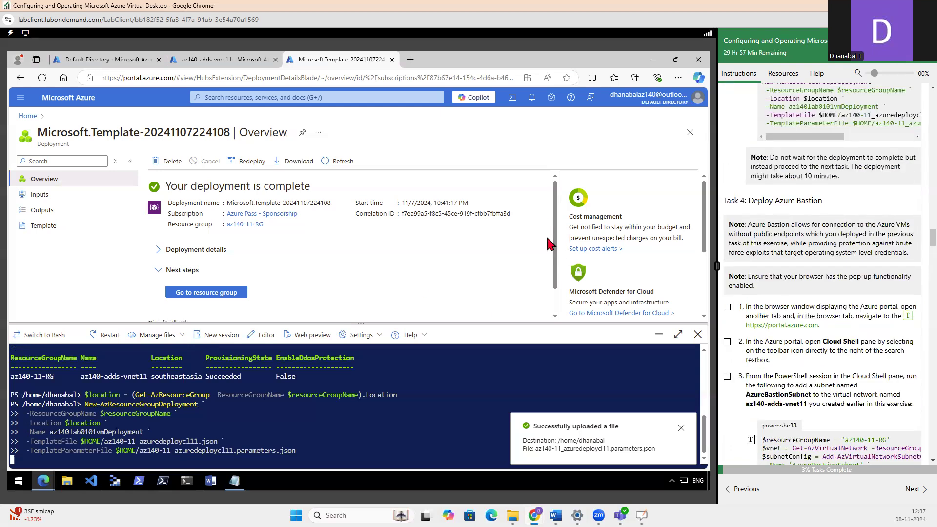
pyautogui.moveTo(747, 201); pyautogui.dragTo(830, 210)
pyautogui.scroll(-3, 806, 229)
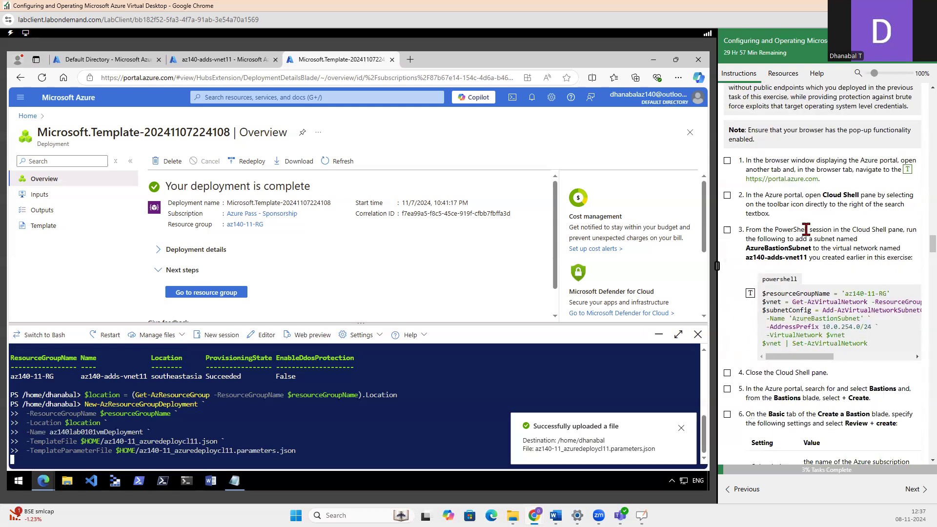
pyautogui.scroll(-10, 807, 228)
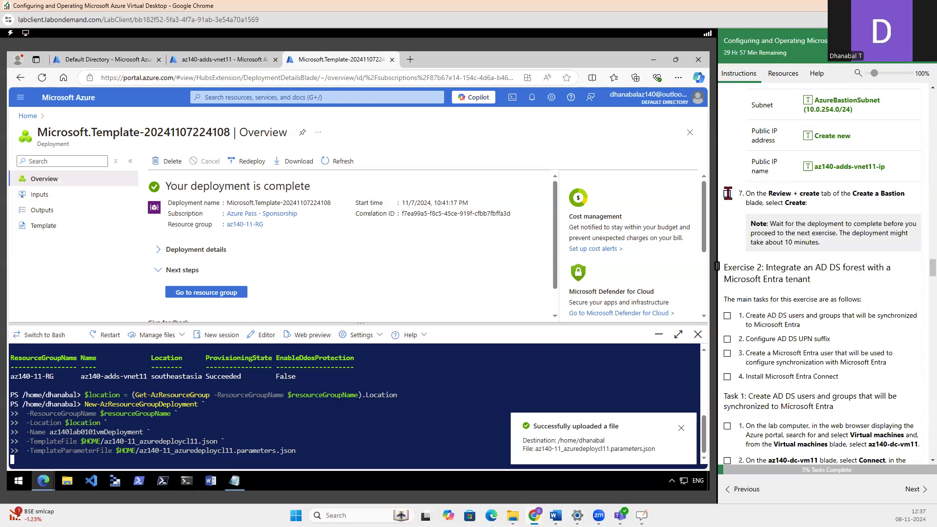
pyautogui.scroll(-3, 783, 313)
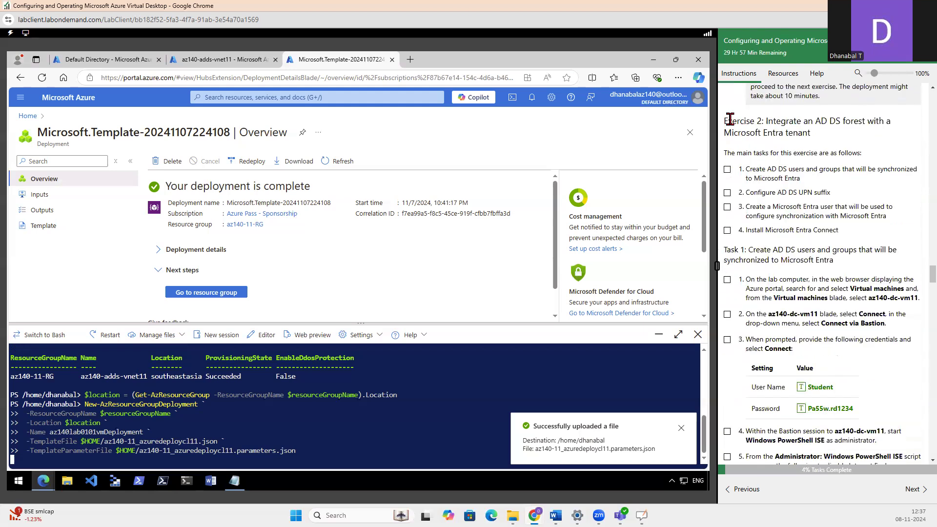
# Review the Exercise 2 heading and Task 1 instructions for selecting az140-dc-vm11 and connecting to it via Bastion
pyautogui.moveTo(741, 127); pyautogui.dragTo(829, 141)
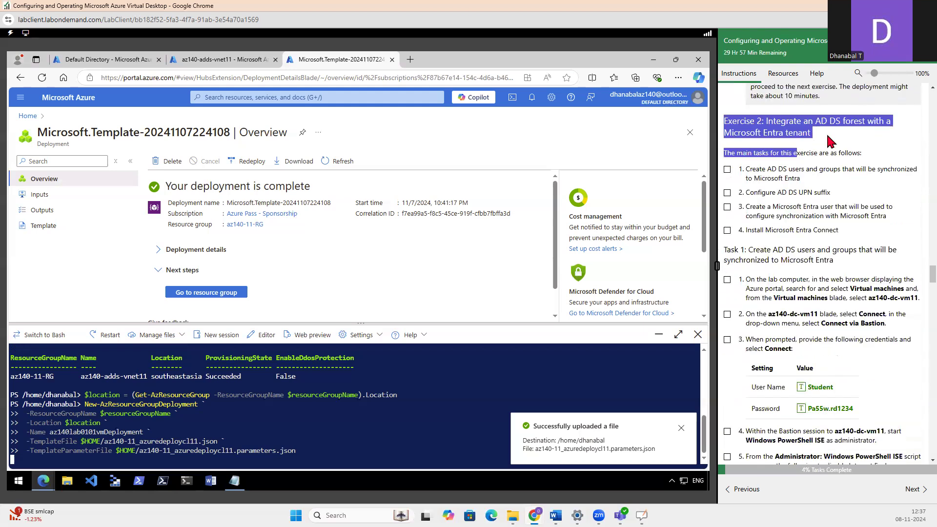
pyautogui.click(829, 141)
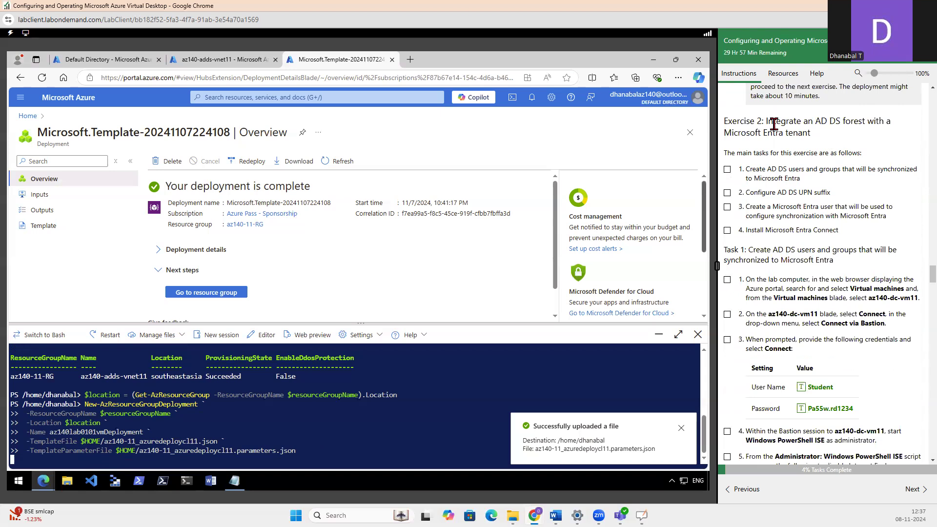
pyautogui.scroll(10, 778, 161)
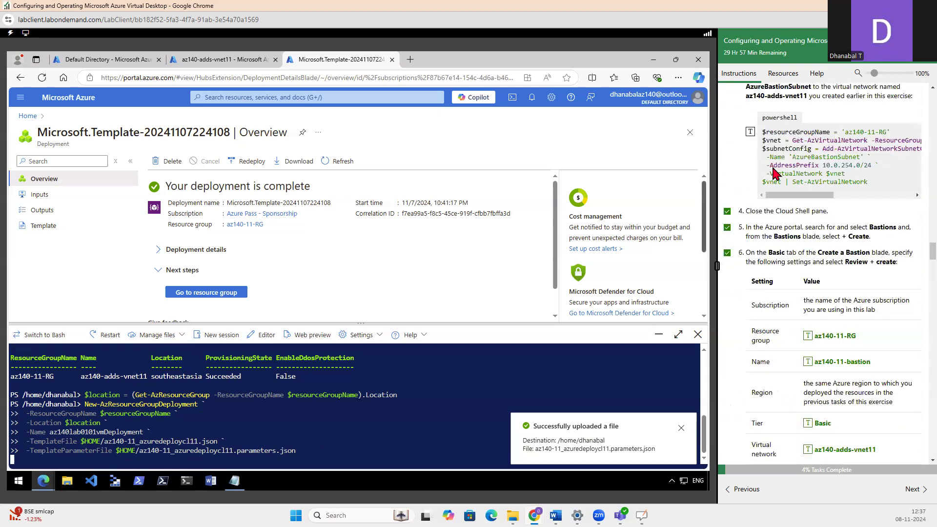
pyautogui.scroll(-10, 772, 170)
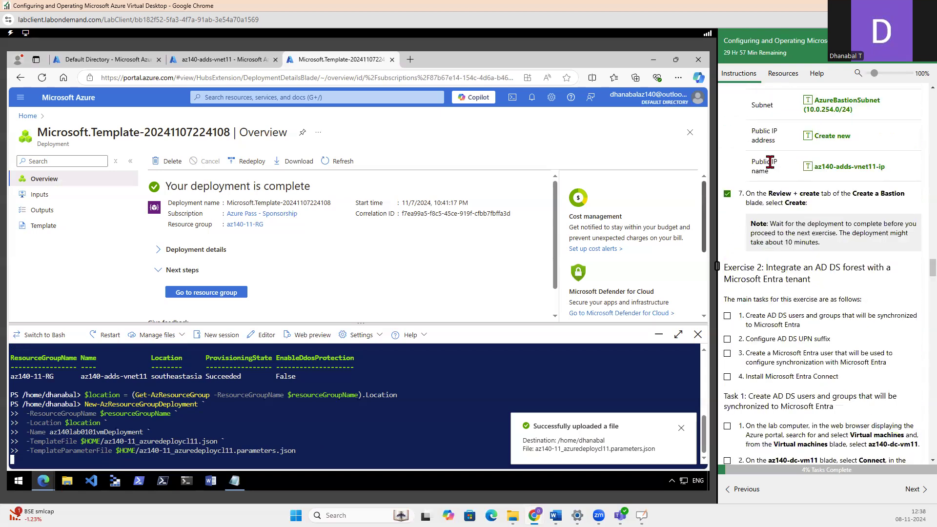
pyautogui.moveTo(724, 125); pyautogui.dragTo(832, 142)
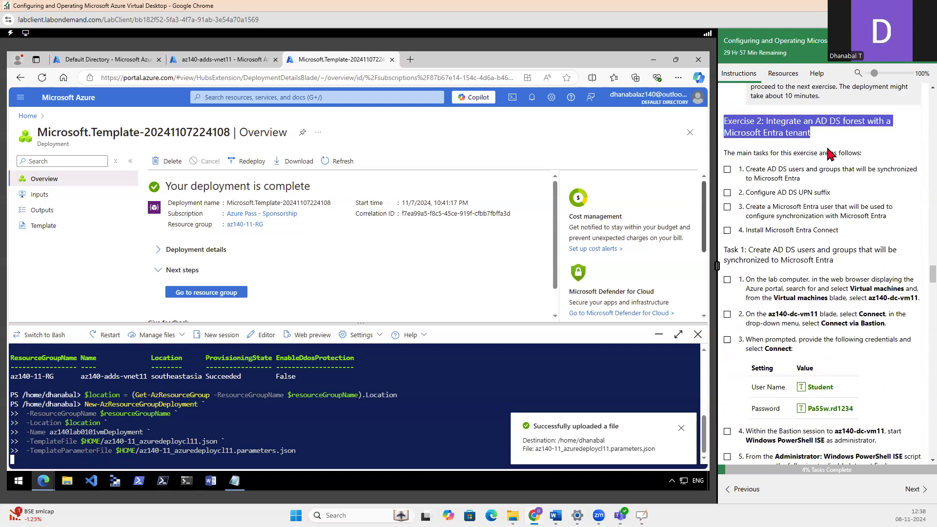
pyautogui.scroll(-1, 863, 184)
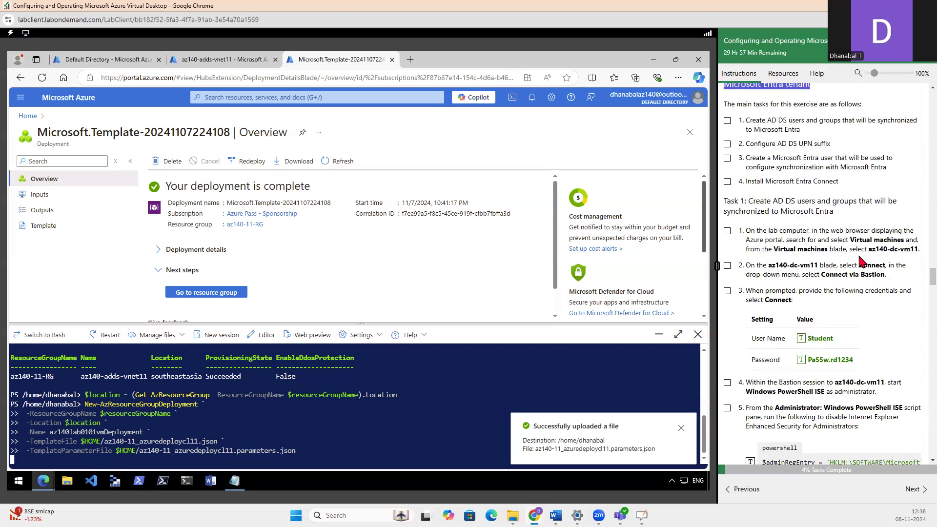
pyautogui.moveTo(868, 249); pyautogui.dragTo(919, 249)
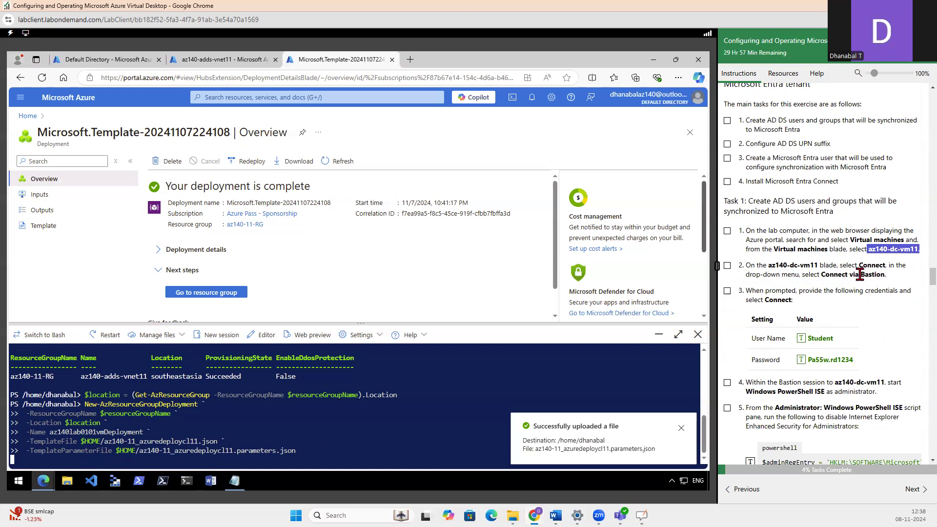
pyautogui.click(887, 281)
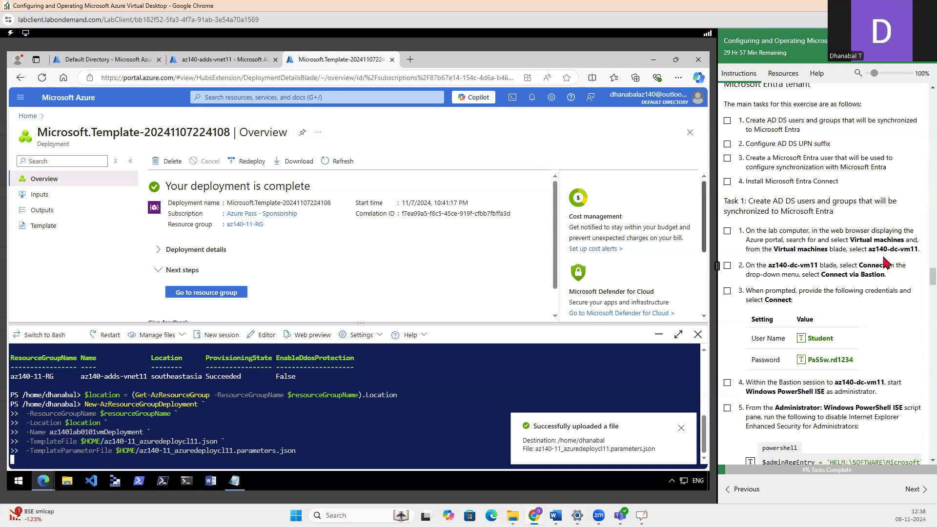
pyautogui.moveTo(821, 274); pyautogui.dragTo(918, 251)
pyautogui.click(889, 250)
pyautogui.scroll(-2, 847, 266)
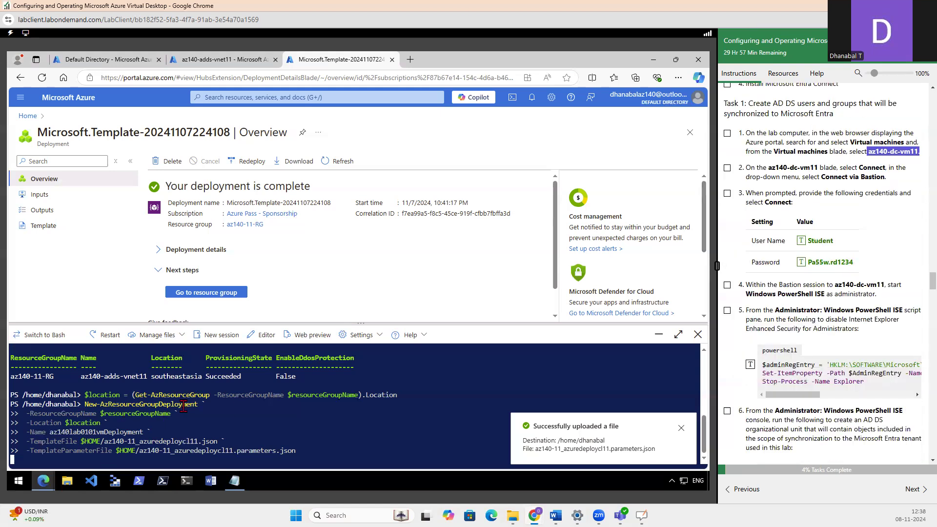
# Search the Azure portal for "vm", open the Virtual machines list and compare it with the az140-dc-vm11 name in the guide
pyautogui.click(197, 61)
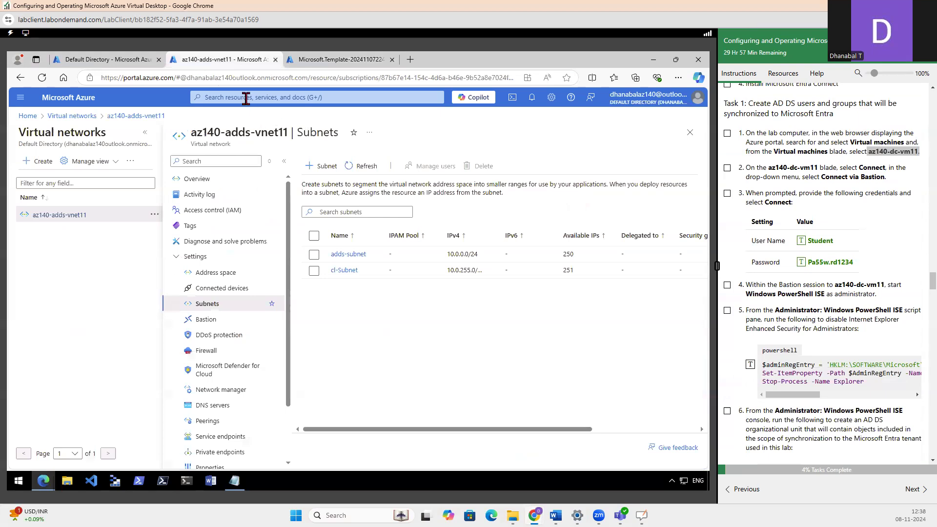
pyautogui.click(246, 98)
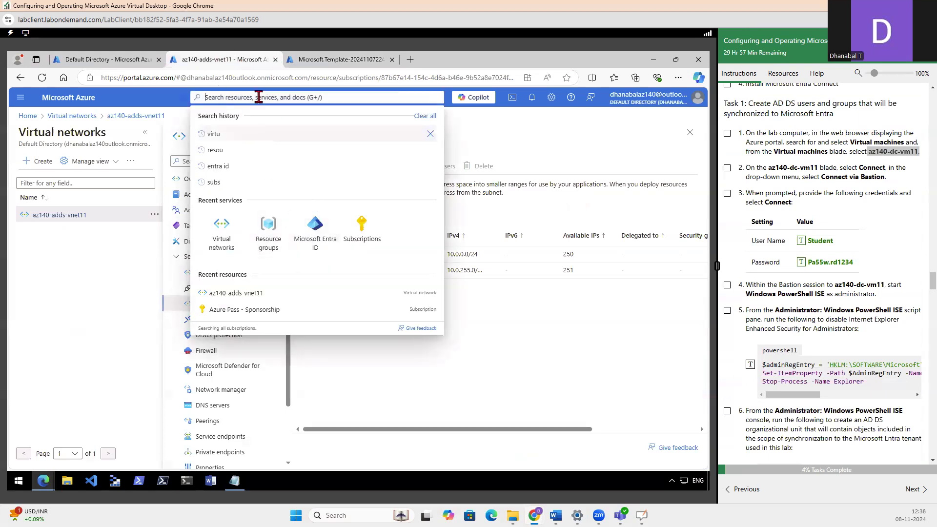
pyautogui.write('vir')
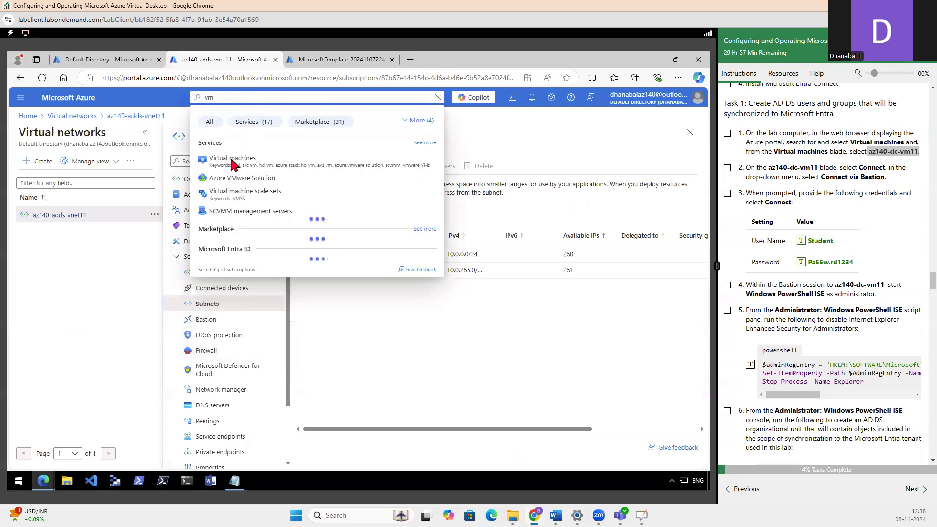
pyautogui.click(226, 156)
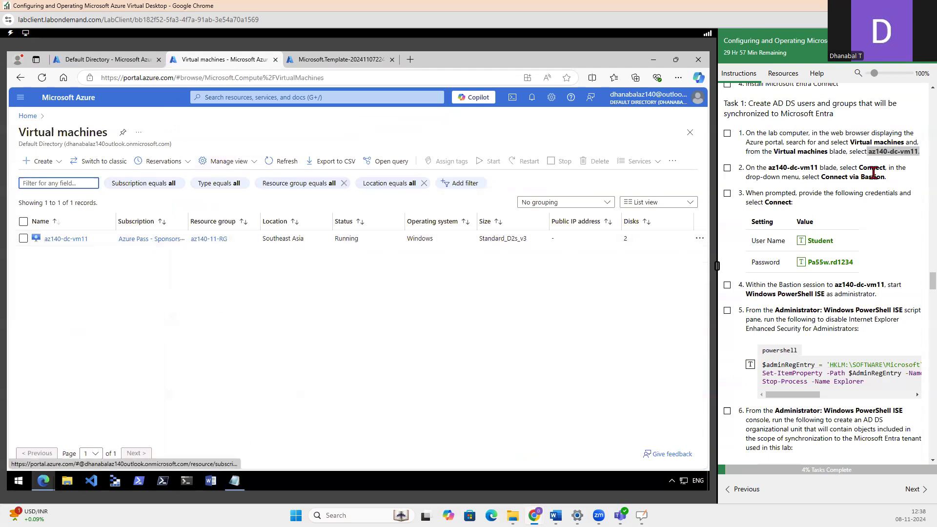
pyautogui.click(867, 150)
pyautogui.moveTo(887, 151); pyautogui.dragTo(920, 151)
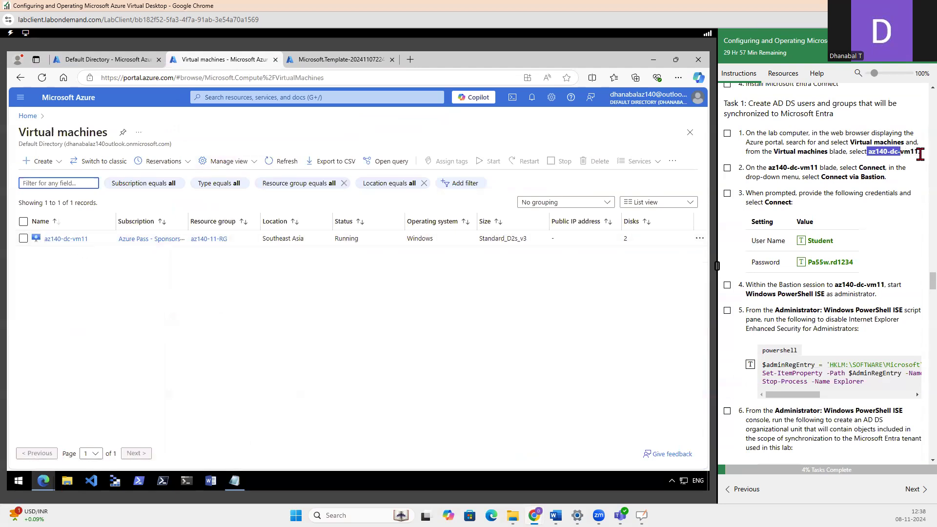
# Switch to the whiteboard and sketch a user's computer connected by a line to a BH box beside a DC box
pyautogui.click(642, 515)
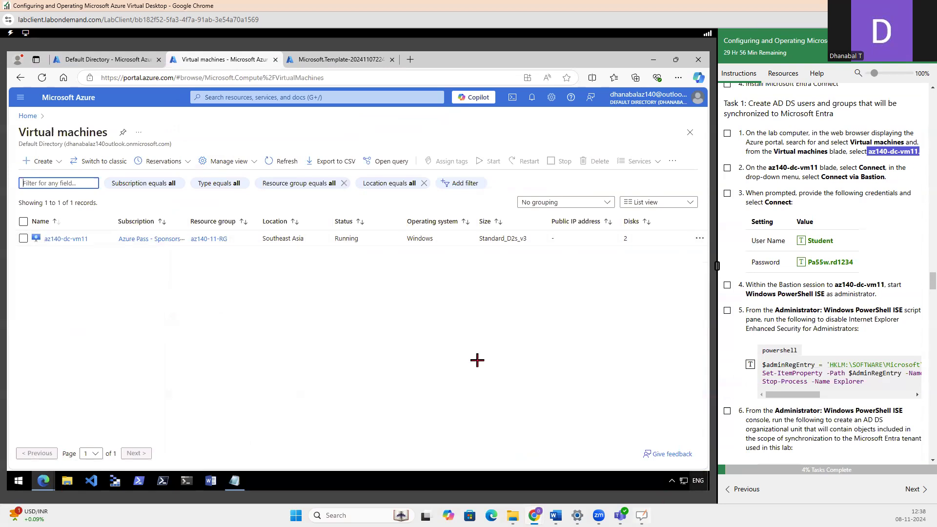
pyautogui.scroll(-6, 334, 162)
pyautogui.scroll(10, 338, 161)
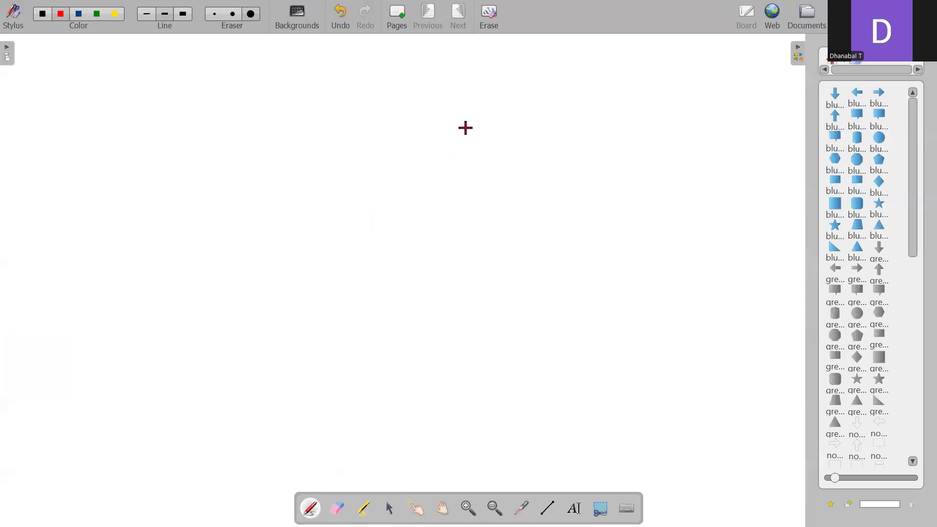
pyautogui.moveTo(467, 156)
pyautogui.mouseDown()
pyautogui.moveTo(464, 126)
pyautogui.moveTo(508, 142)
pyautogui.moveTo(496, 142)
pyautogui.mouseUp()
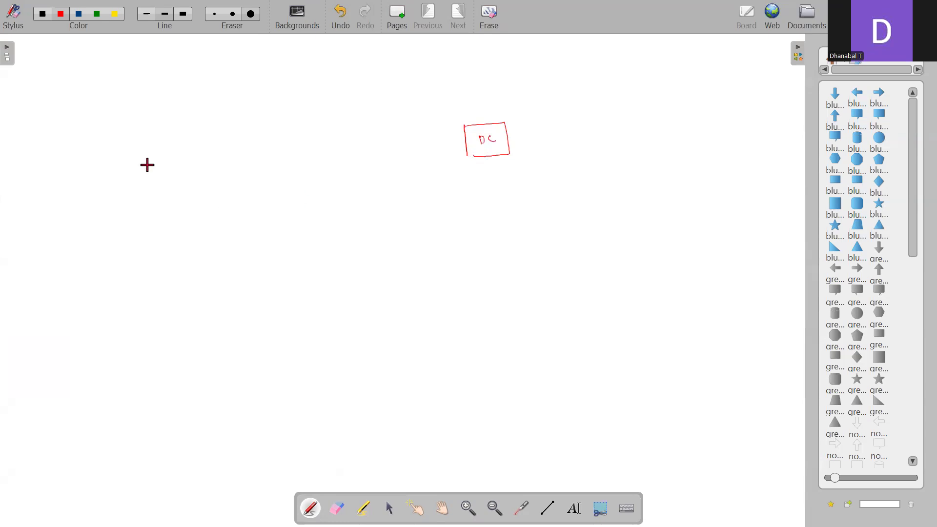
pyautogui.moveTo(148, 167)
pyautogui.mouseDown()
pyautogui.moveTo(160, 186)
pyautogui.moveTo(176, 155)
pyautogui.moveTo(190, 164)
pyautogui.moveTo(177, 168)
pyautogui.mouseUp()
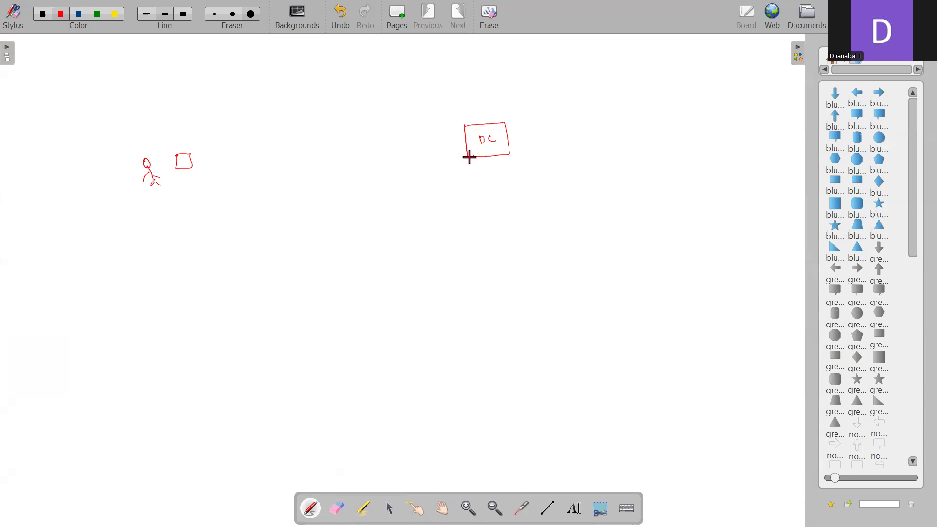
pyautogui.moveTo(426, 123)
pyautogui.mouseDown()
pyautogui.moveTo(432, 174)
pyautogui.moveTo(447, 167)
pyautogui.mouseUp()
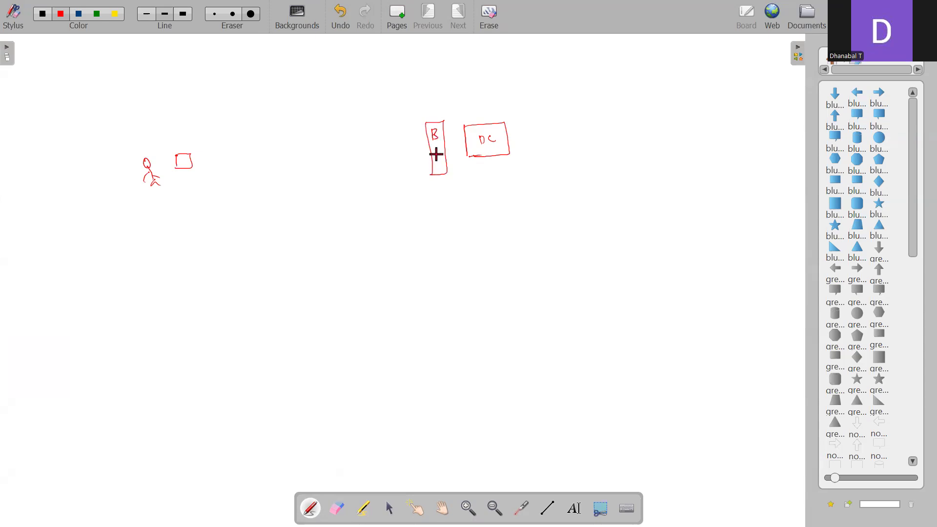
pyautogui.moveTo(191, 161); pyautogui.dragTo(328, 149)
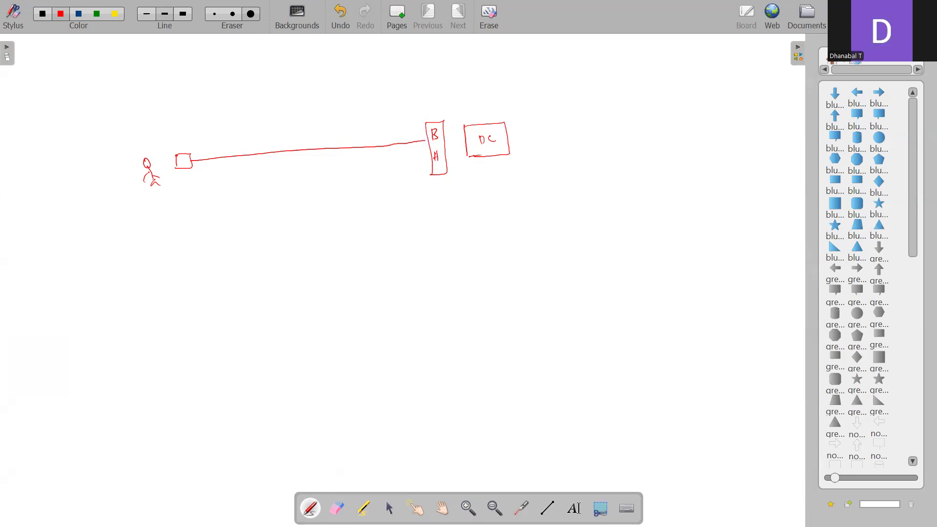
# Cross out the BH box and draw a curved direct connection from the computer to the DC box, labelled "Public" with an arrow
pyautogui.moveTo(493, 103); pyautogui.dragTo(497, 122)
pyautogui.moveTo(486, 84); pyautogui.dragTo(508, 83)
pyautogui.moveTo(422, 123); pyautogui.dragTo(448, 121)
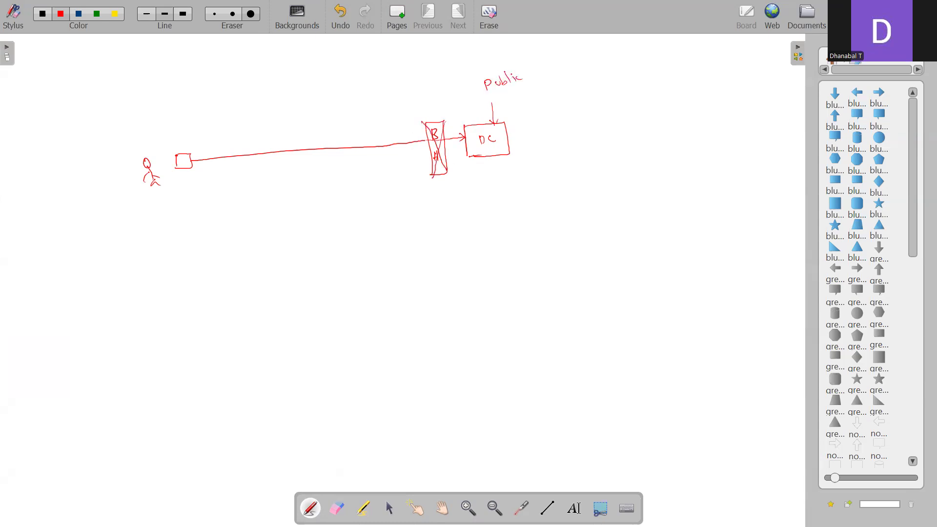
pyautogui.moveTo(192, 160)
pyautogui.mouseDown()
pyautogui.moveTo(409, 81)
pyautogui.moveTo(497, 117)
pyautogui.mouseUp()
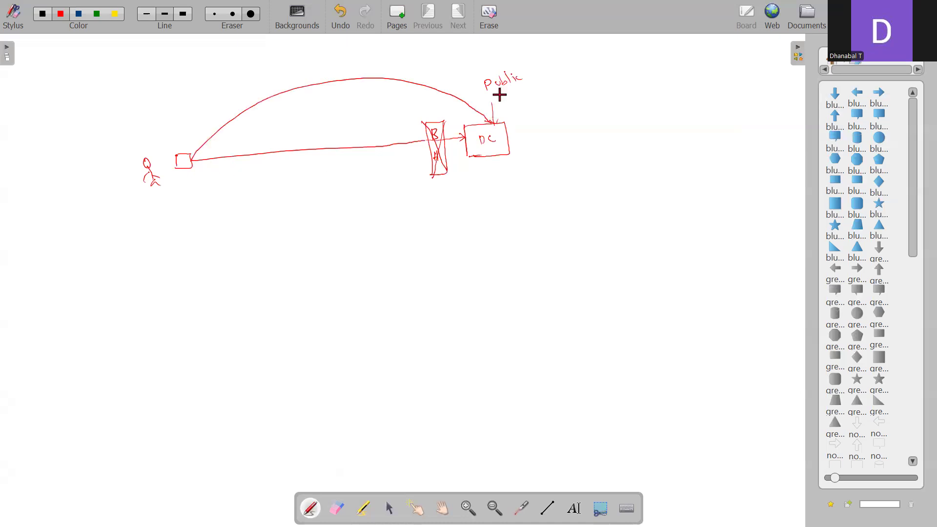
# Tick and underline "Public", and write an underlined "NSG" beside it with an arrow from an underlined "3389"
pyautogui.moveTo(525, 73); pyautogui.dragTo(552, 63)
pyautogui.moveTo(513, 91); pyautogui.dragTo(546, 76)
pyautogui.moveTo(515, 93)
pyautogui.mouseDown()
pyautogui.moveTo(546, 80)
pyautogui.moveTo(582, 95)
pyautogui.mouseUp()
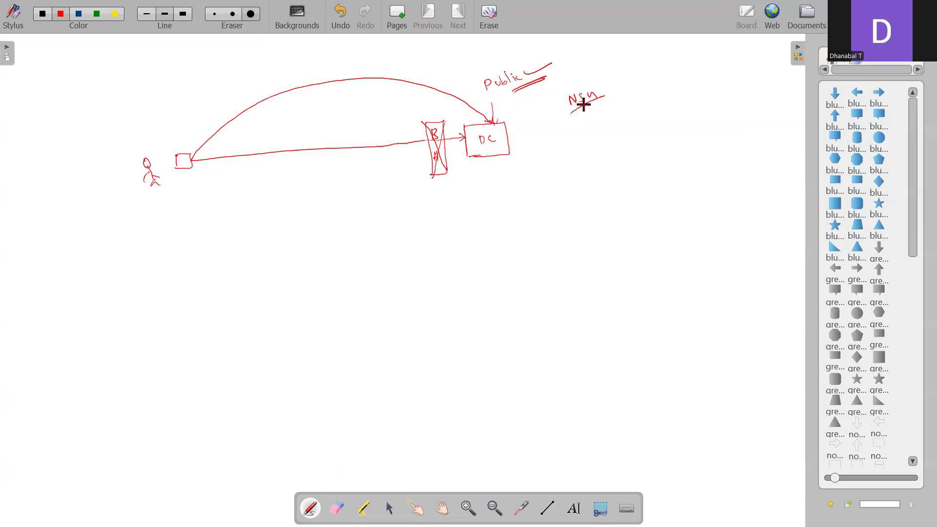
pyautogui.moveTo(572, 116); pyautogui.dragTo(610, 90)
pyautogui.moveTo(603, 89); pyautogui.dragTo(651, 64)
pyautogui.moveTo(657, 62); pyautogui.dragTo(659, 70)
pyautogui.moveTo(632, 88); pyautogui.dragTo(664, 74)
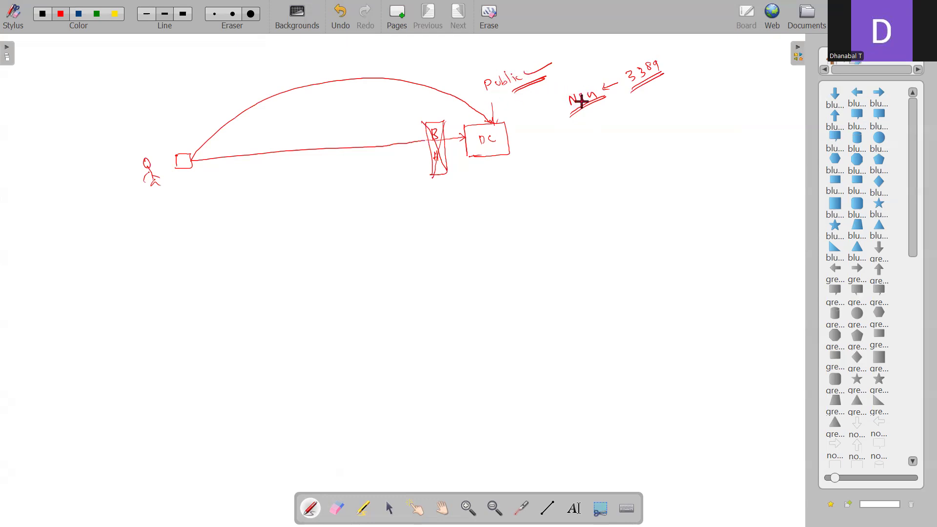
pyautogui.moveTo(567, 96); pyautogui.dragTo(577, 115)
pyautogui.moveTo(594, 83)
pyautogui.mouseDown()
pyautogui.moveTo(602, 101)
pyautogui.moveTo(620, 71)
pyautogui.moveTo(631, 92)
pyautogui.mouseUp()
pyautogui.moveTo(652, 53); pyautogui.dragTo(661, 71)
# Switch back to the Azure portal and add a network security group from the network settings of az140-dc-vm11
pyautogui.hotkey('alt', 'Tab')
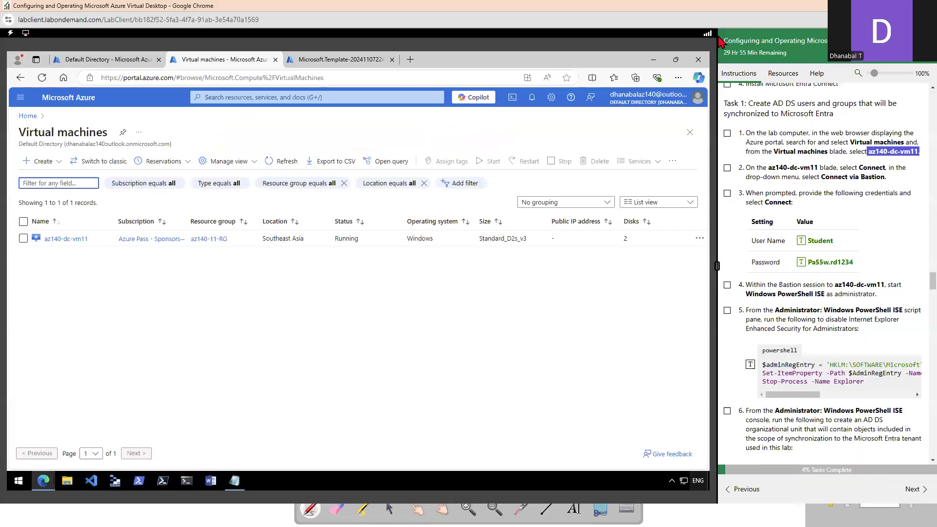
pyautogui.click(63, 239)
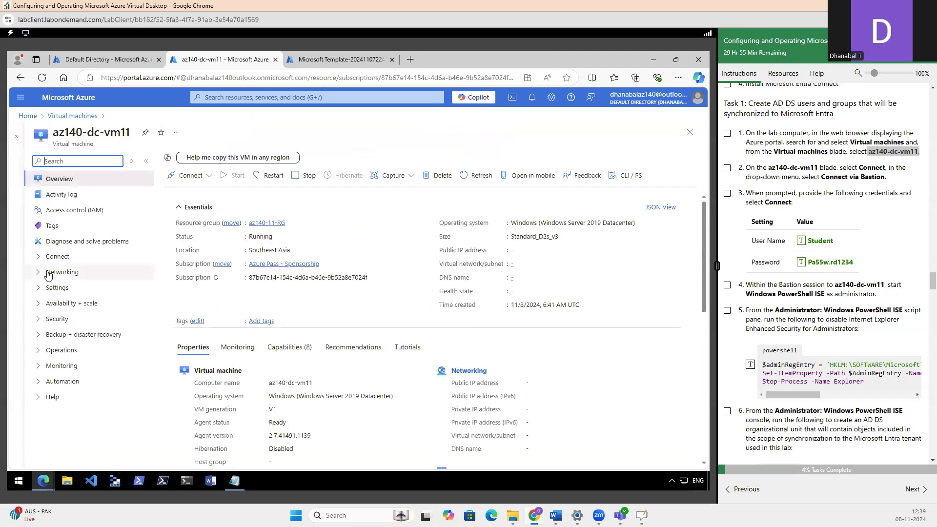
pyautogui.click(54, 274)
pyautogui.click(67, 290)
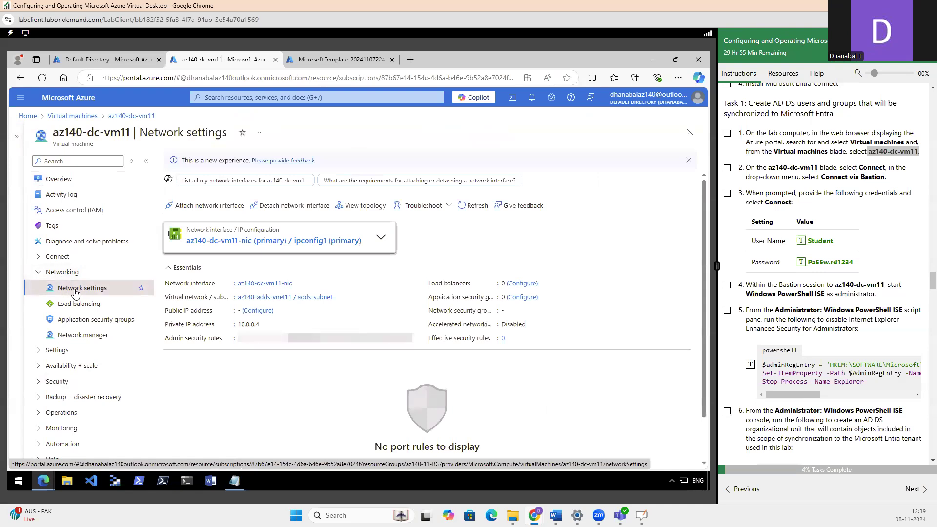
pyautogui.scroll(-1, 558, 396)
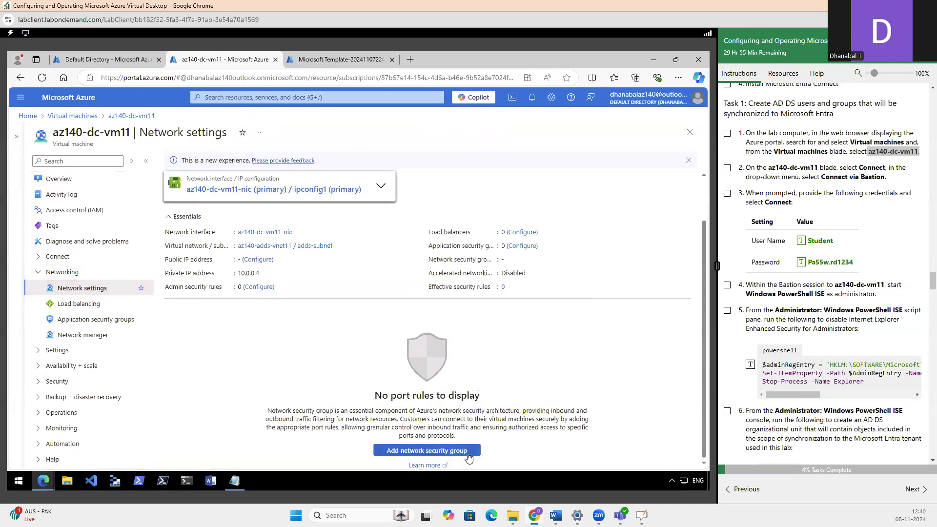
pyautogui.click(429, 451)
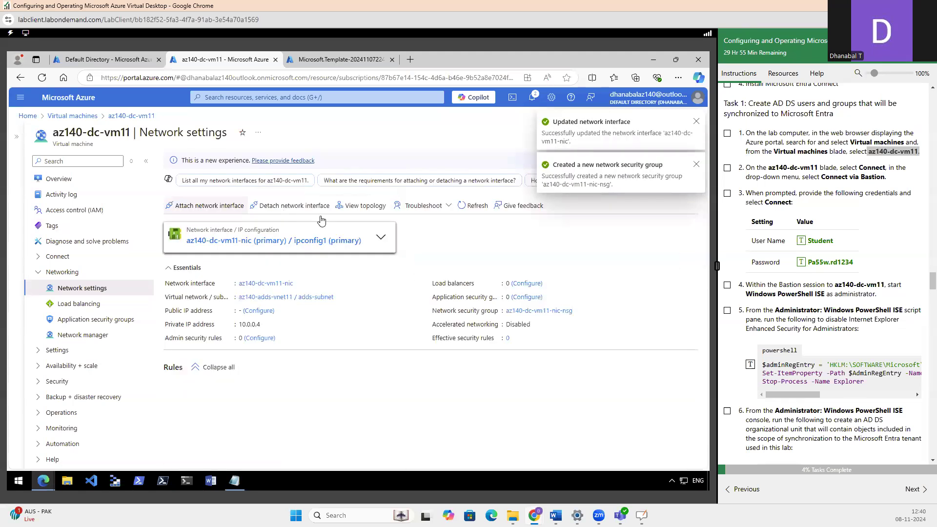
# Add an inbound security rule to az140-dc-vm11-nic-nsg that allows the RDP service from any source with priority 100
pyautogui.scroll(-3, 652, 320)
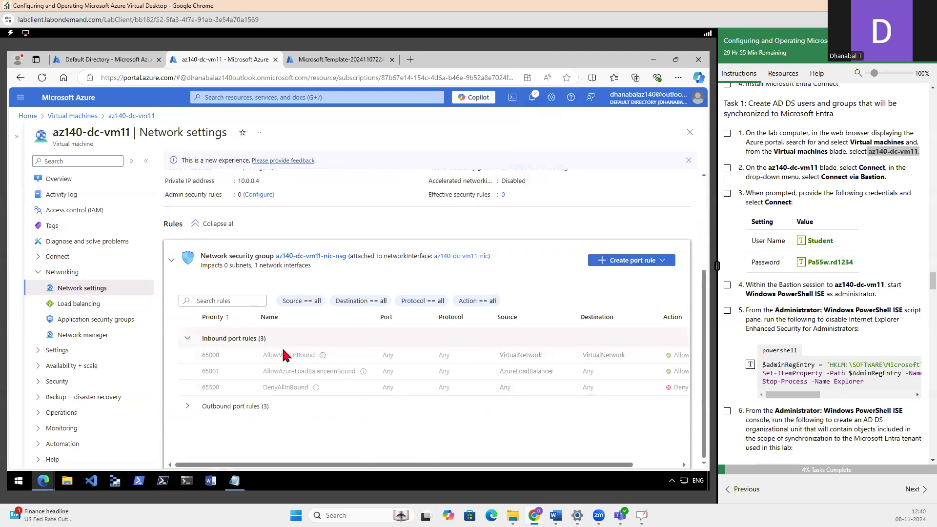
pyautogui.click(635, 264)
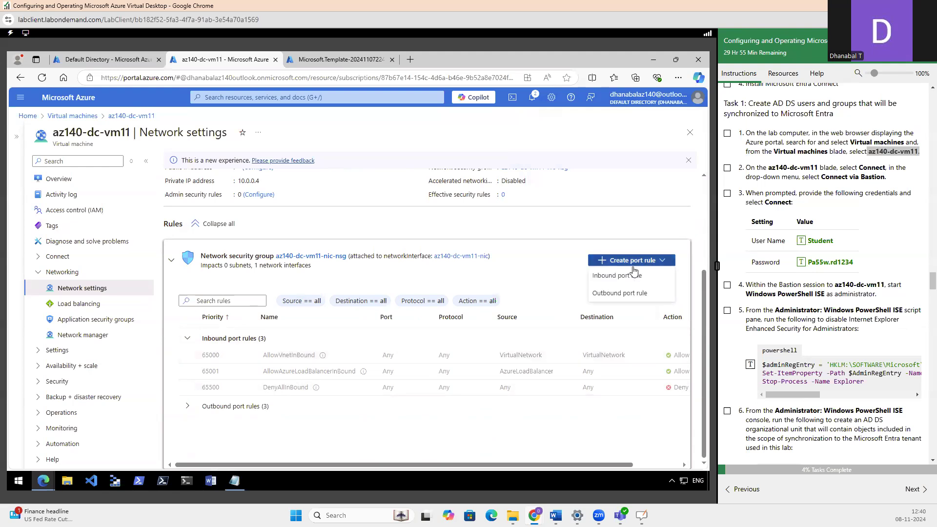
pyautogui.click(603, 277)
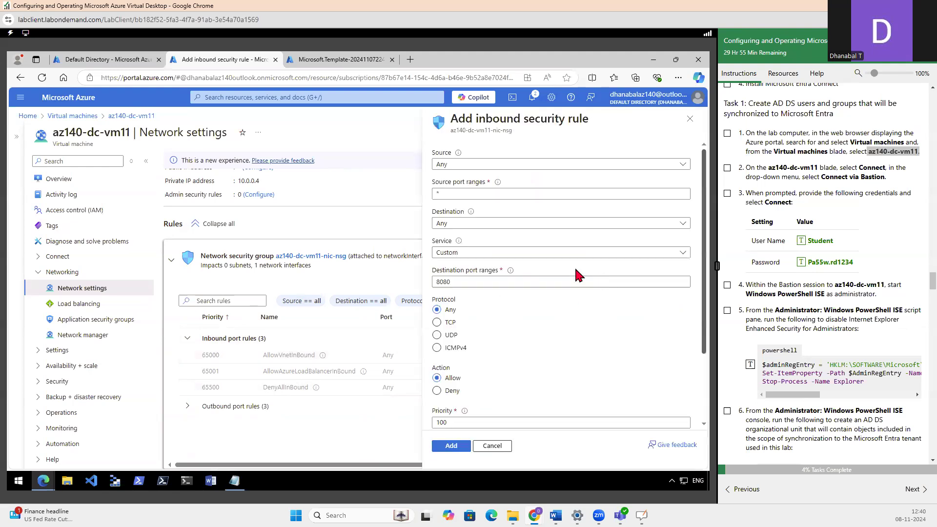
pyautogui.click(470, 253)
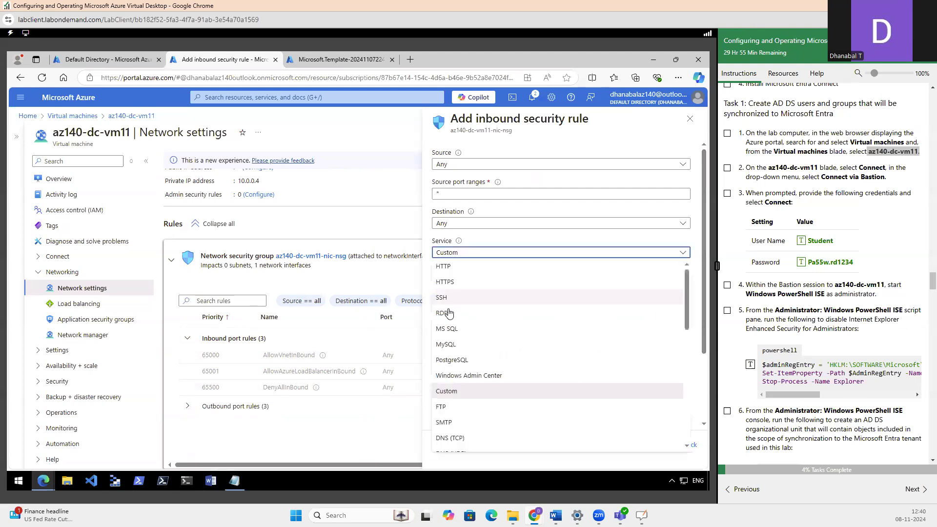
pyautogui.click(445, 314)
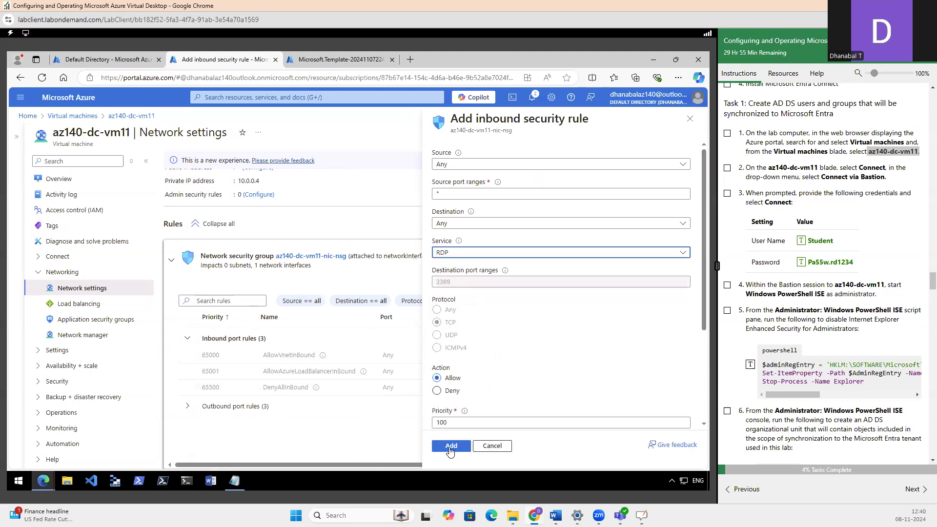
pyautogui.click(449, 448)
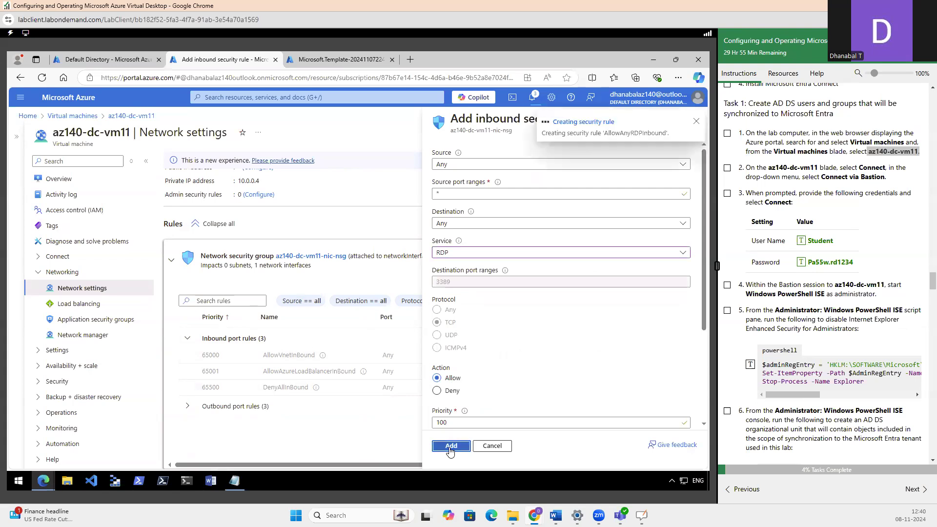
# Check the new RDP rule in the inbound port rules of the az140-dc-vm11 network settings
pyautogui.hotkey('alt', 'Tab')
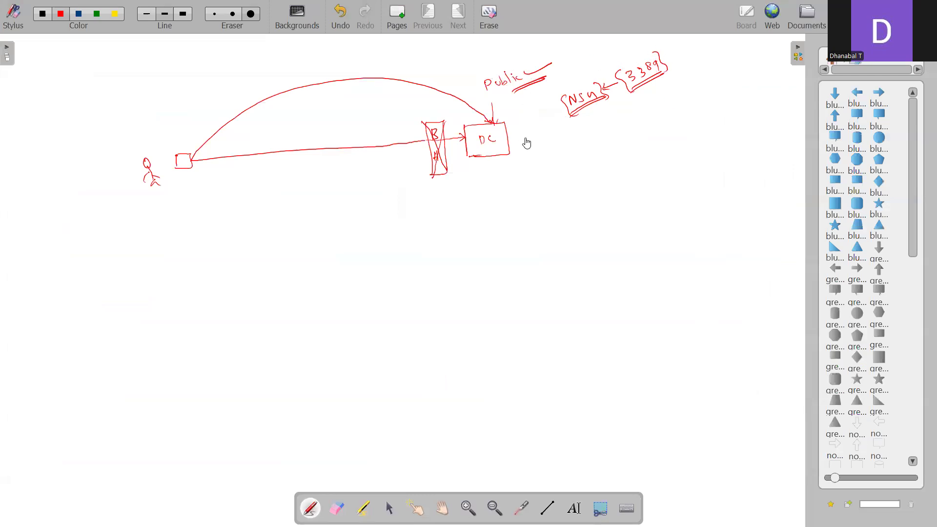
pyautogui.hotkey('alt', 'Tab')
pyautogui.scroll(-3, 421, 357)
pyautogui.scroll(3, 424, 354)
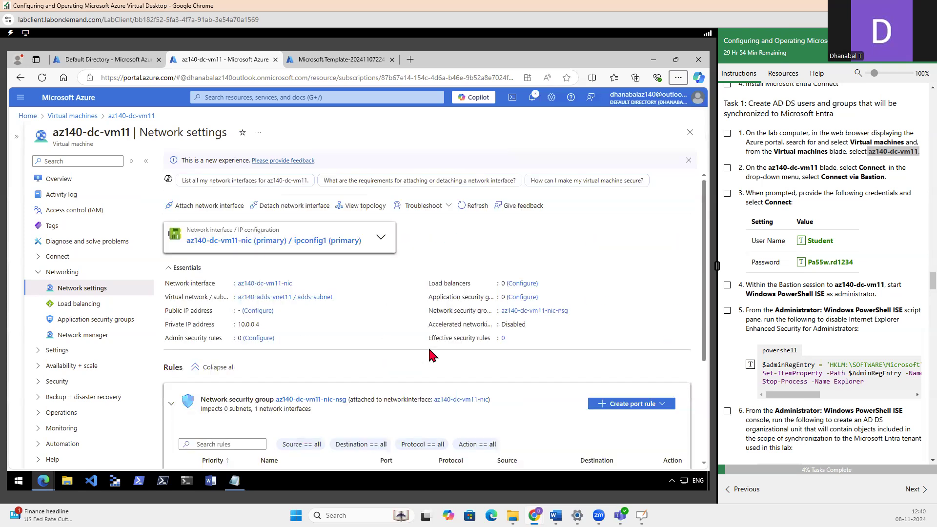
pyautogui.scroll(-3, 431, 357)
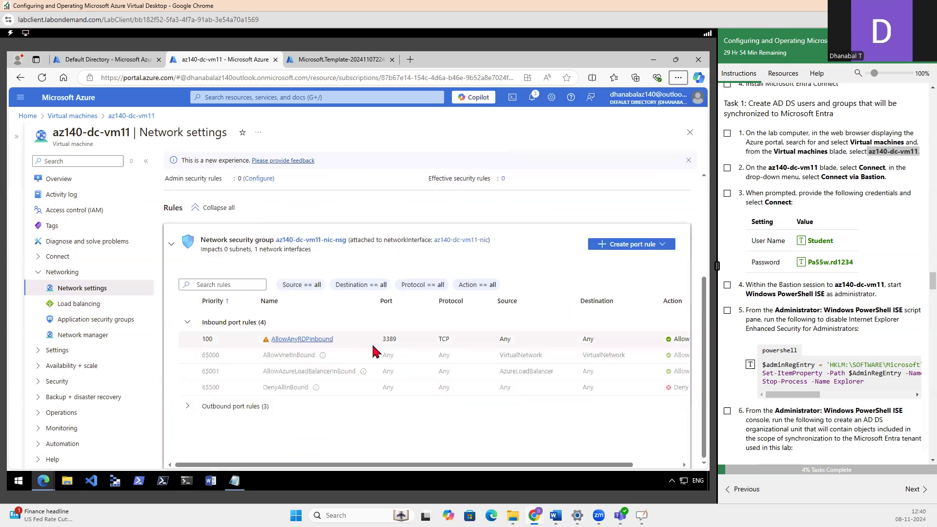
pyautogui.scroll(3, 218, 258)
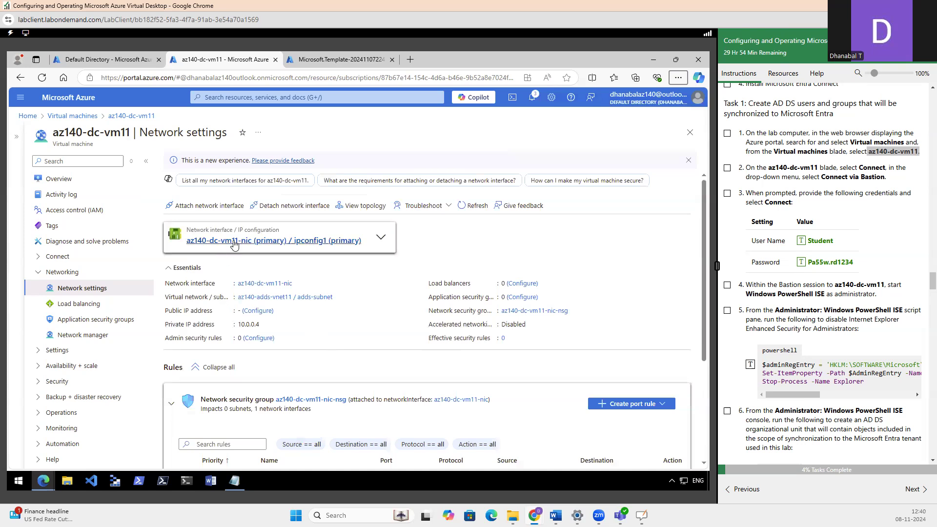
# Associate a new Standard public IP address with ipconfig1 of az140-dc-vm11-nic and save the IP configuration
pyautogui.click(234, 243)
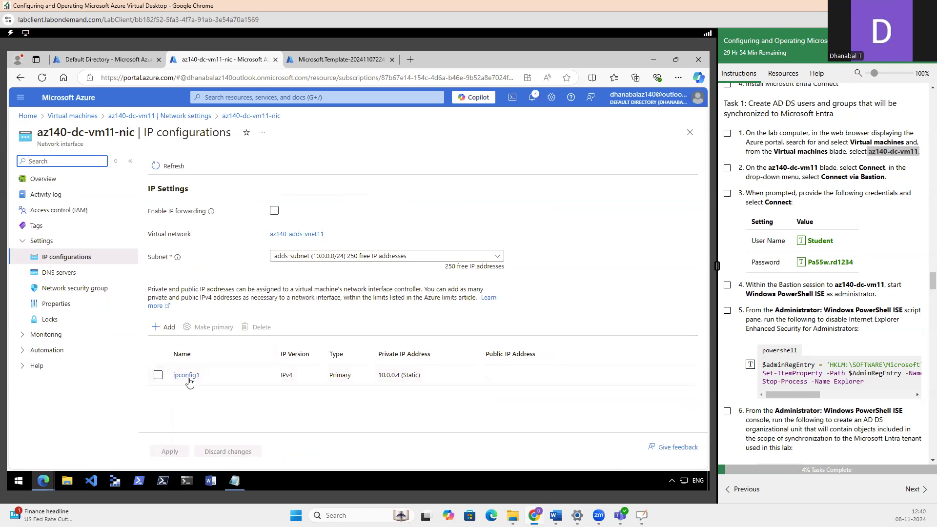
pyautogui.click(184, 377)
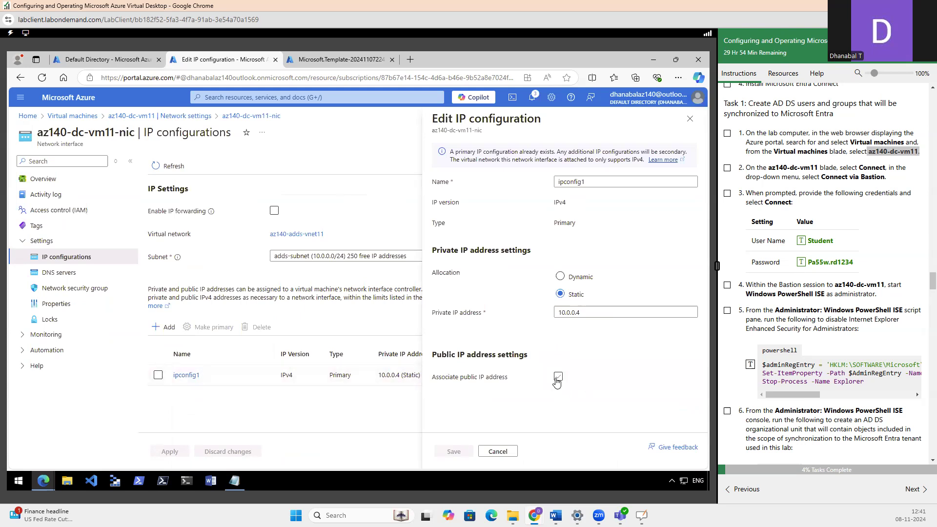
pyautogui.click(557, 379)
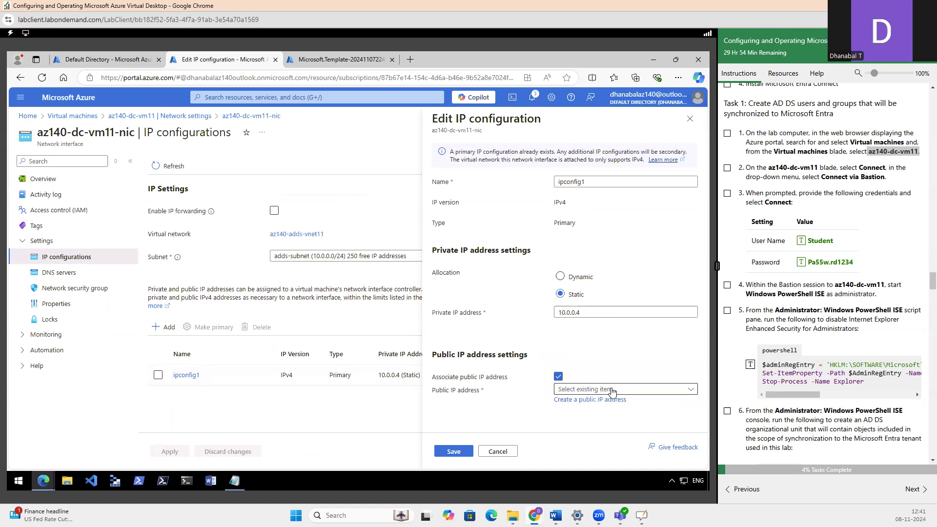
pyautogui.click(580, 400)
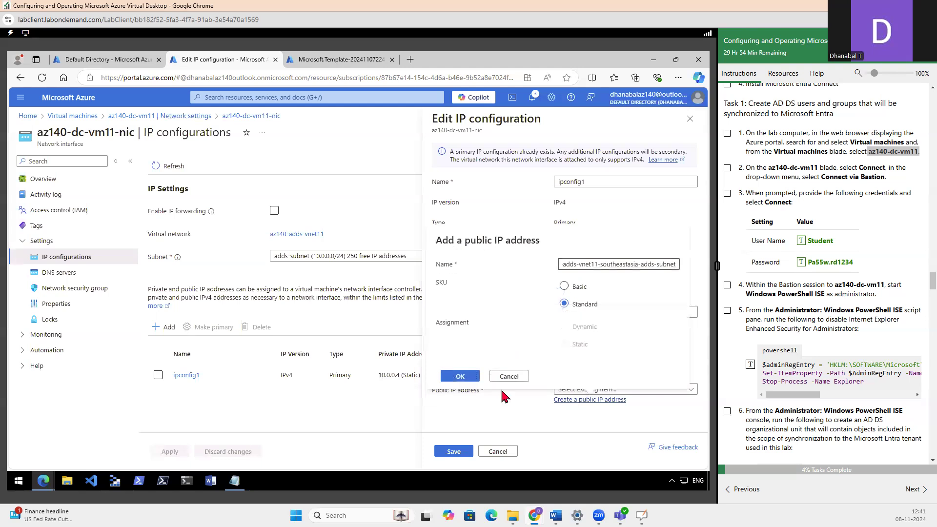
pyautogui.click(460, 376)
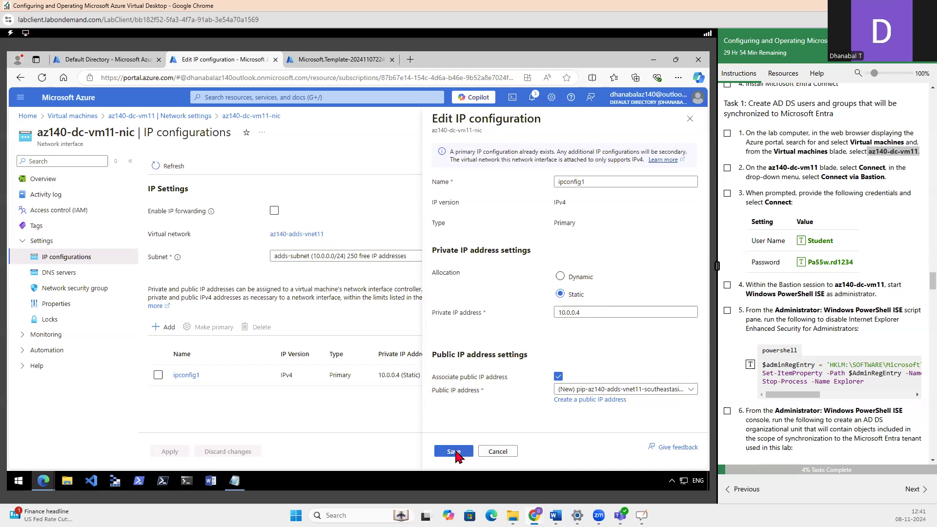
pyautogui.click(454, 452)
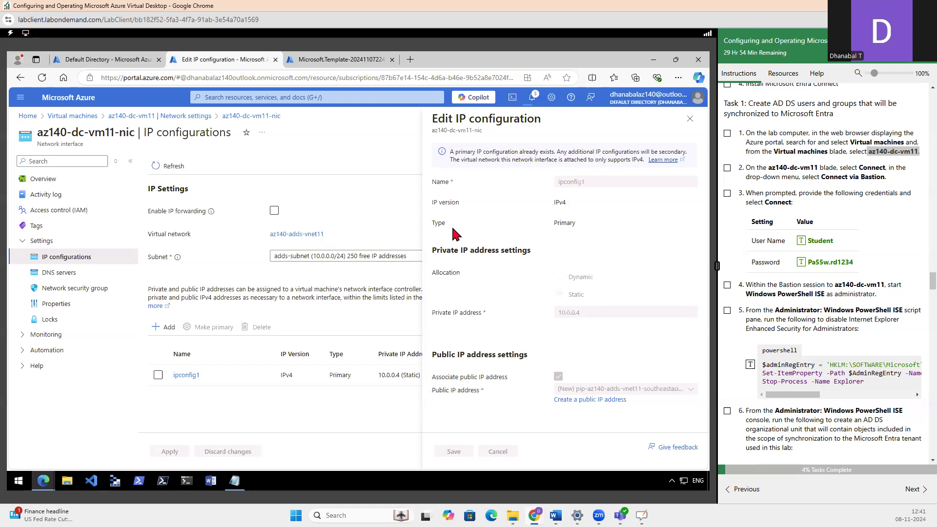
# Check the portal notifications for the network interface update and highlight "Connect via Bastion" in step 2 of the lab instructions
pyautogui.click(532, 102)
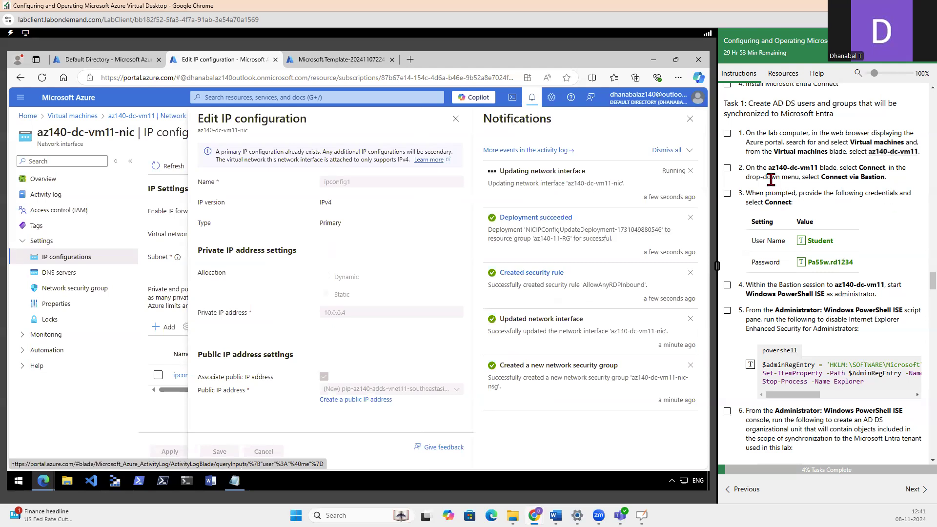
pyautogui.moveTo(771, 169); pyautogui.dragTo(883, 178)
pyautogui.click(830, 191)
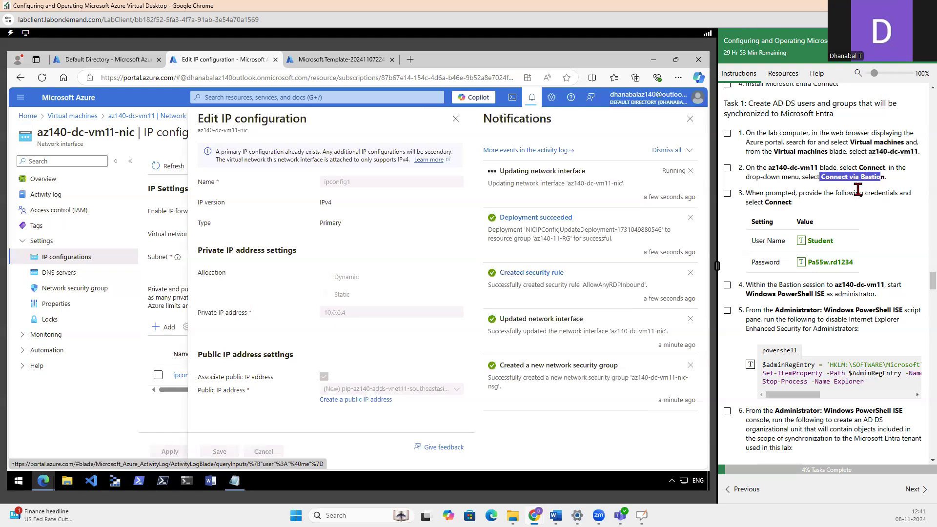
# Switch to the whiteboard and write a double-underlined "100 P" below the DC box and an underlined "UI" below "NSG"
pyautogui.hotkey('alt', 'Tab')
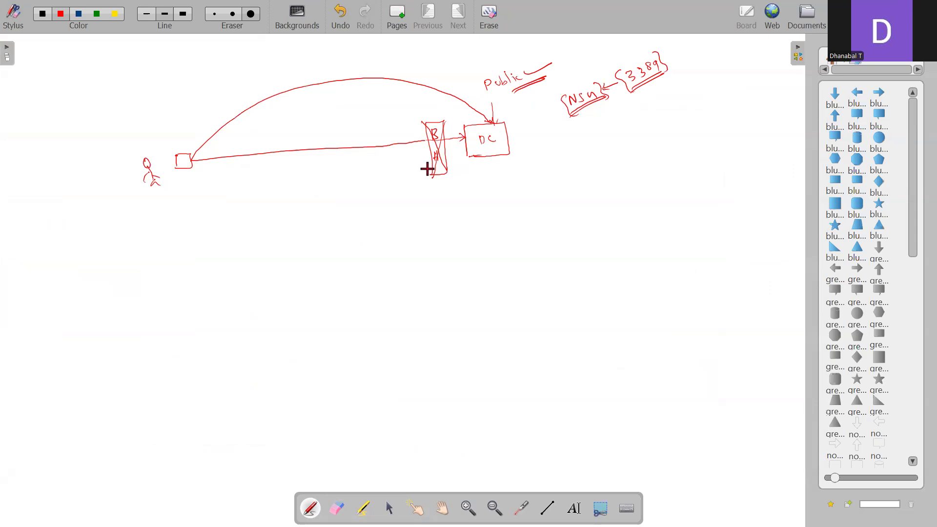
pyautogui.moveTo(474, 206); pyautogui.dragTo(443, 226)
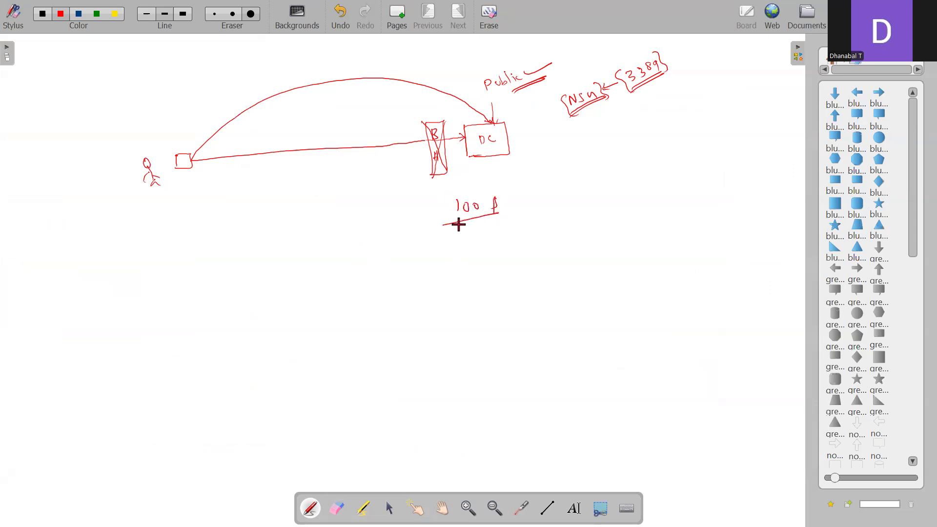
pyautogui.moveTo(506, 212); pyautogui.dragTo(445, 226)
pyautogui.moveTo(616, 169); pyautogui.dragTo(633, 167)
pyautogui.moveTo(630, 167)
pyautogui.mouseDown()
pyautogui.moveTo(634, 175)
pyautogui.moveTo(620, 182)
pyautogui.mouseUp()
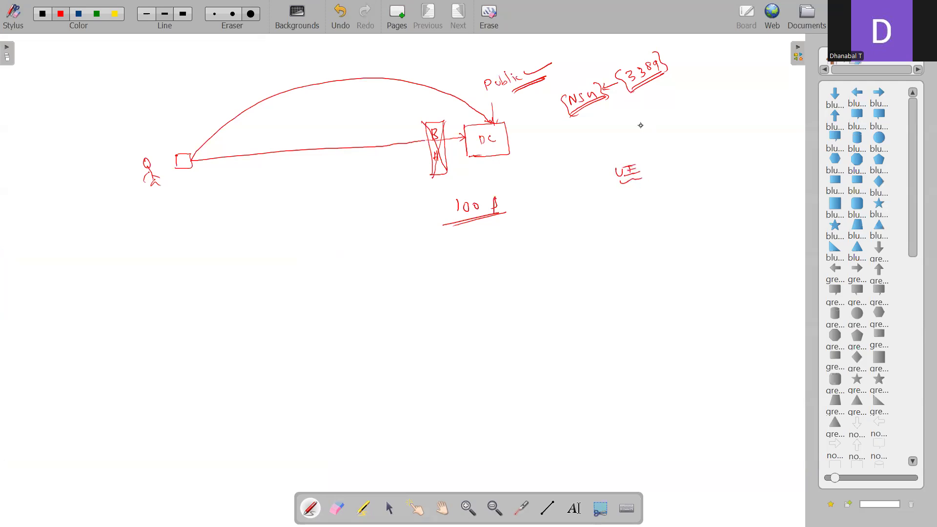
pyautogui.hotkey('alt', 'Tab')
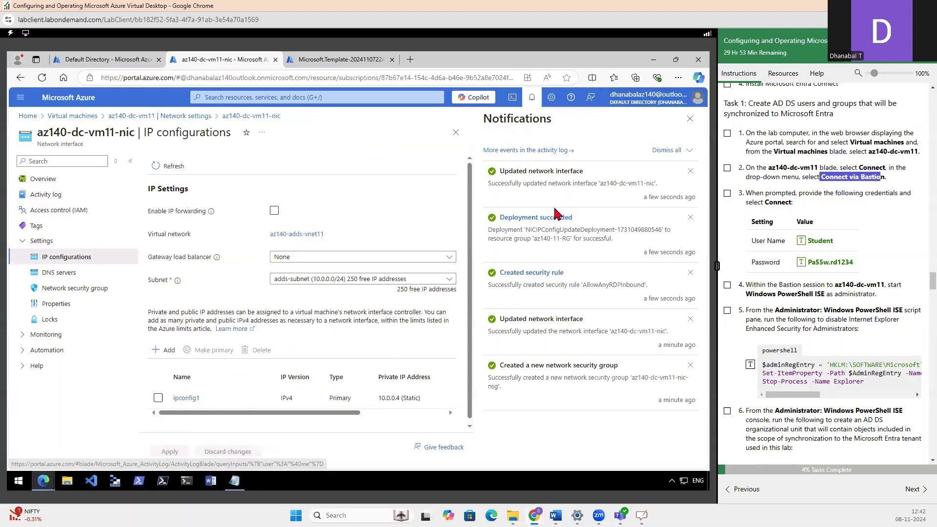
pyautogui.click(532, 98)
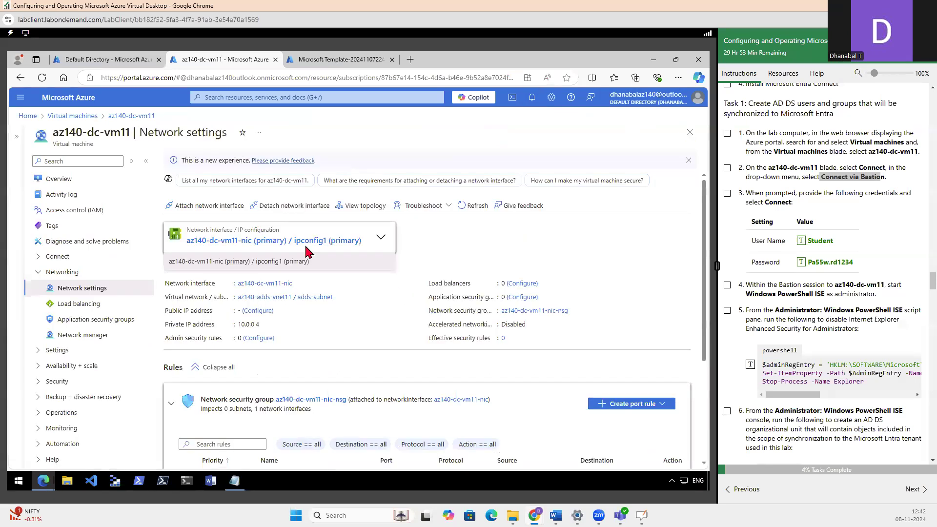
pyautogui.scroll(4, 860, 282)
pyautogui.scroll(2, 860, 282)
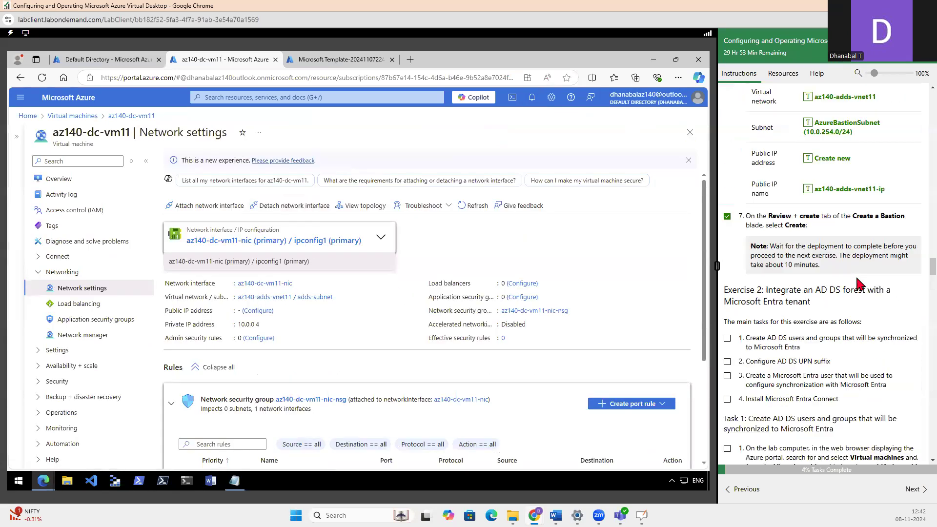
pyautogui.scroll(2, 860, 282)
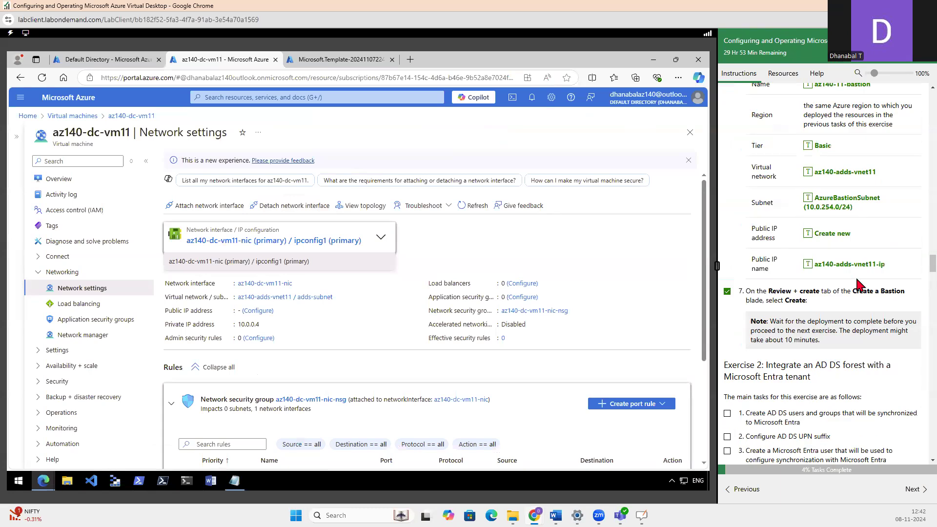
pyautogui.click(335, 59)
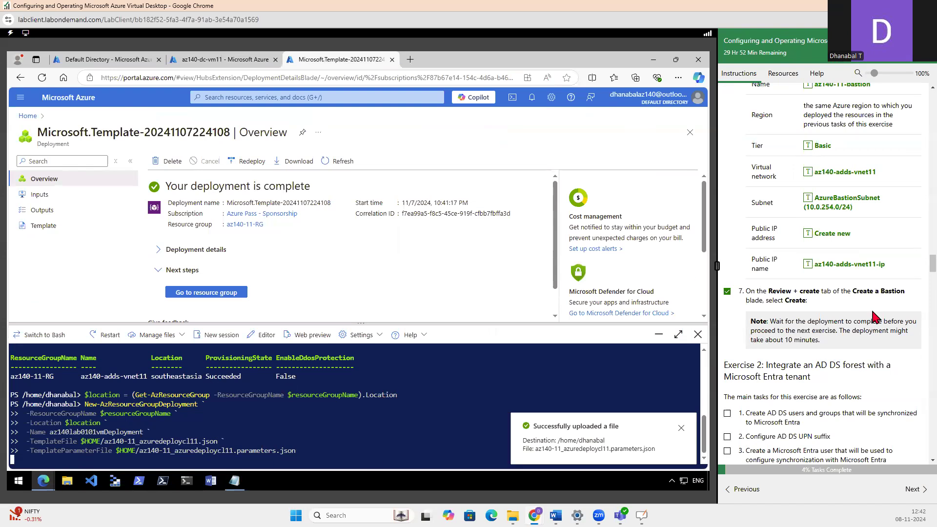
# Review the Bastion and Exercise 2 instructions and mark step 1 of Task 1 as completed
pyautogui.scroll(-5, 871, 322)
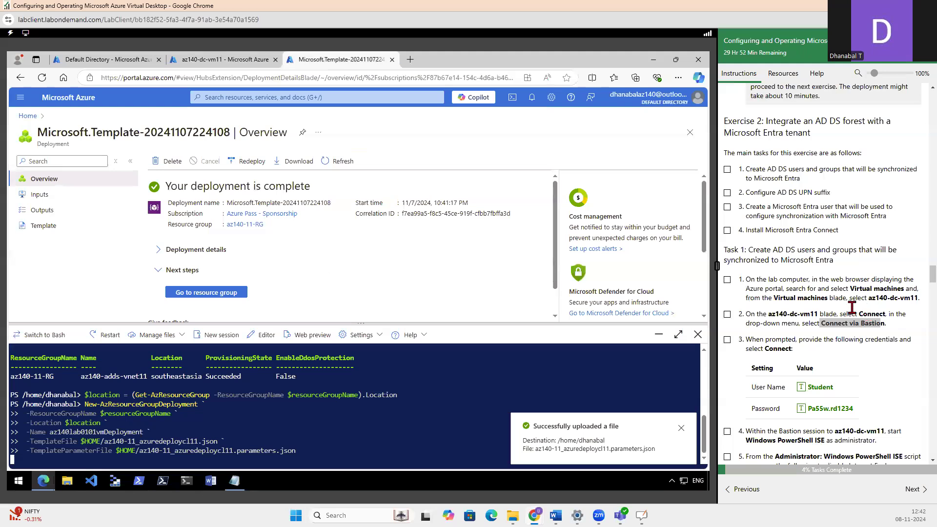
pyautogui.scroll(5, 862, 310)
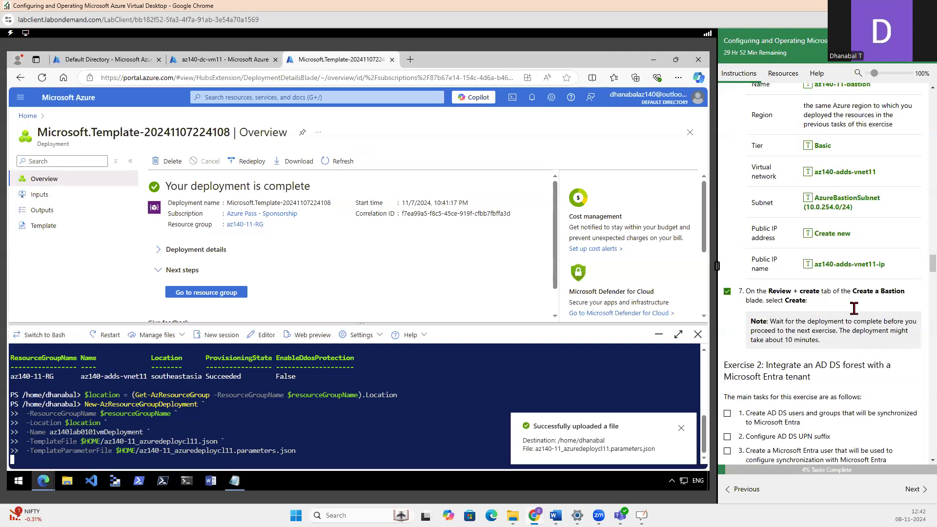
pyautogui.scroll(-3, 854, 308)
pyautogui.scroll(9, 854, 308)
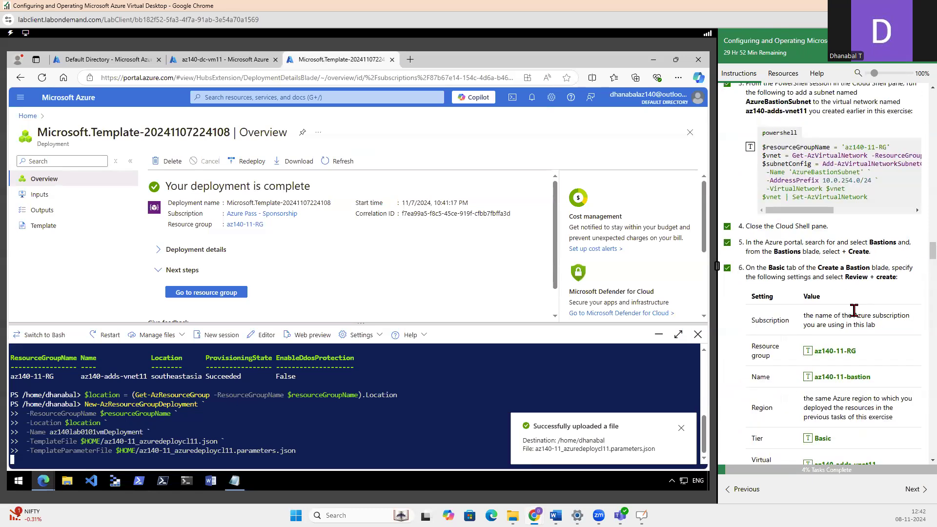
pyautogui.scroll(-9, 854, 310)
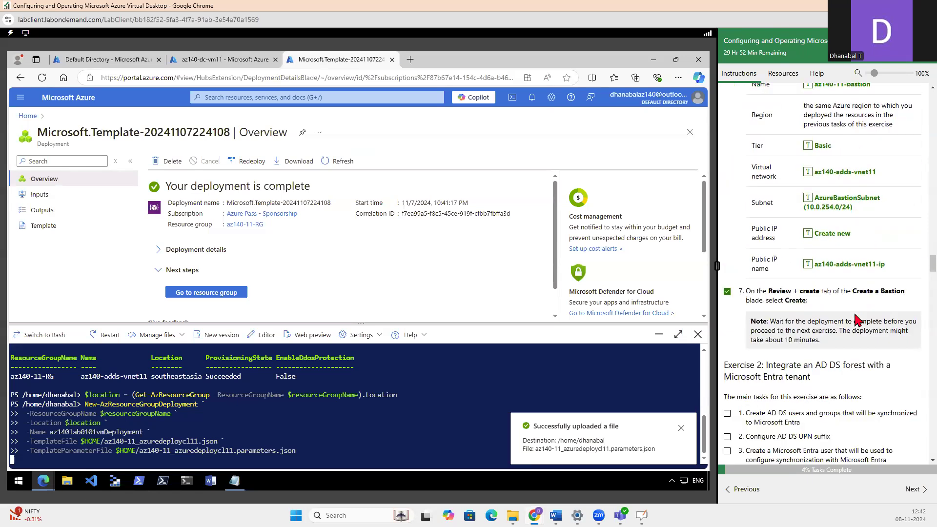
pyautogui.scroll(-1, 855, 313)
pyautogui.scroll(-2, 855, 312)
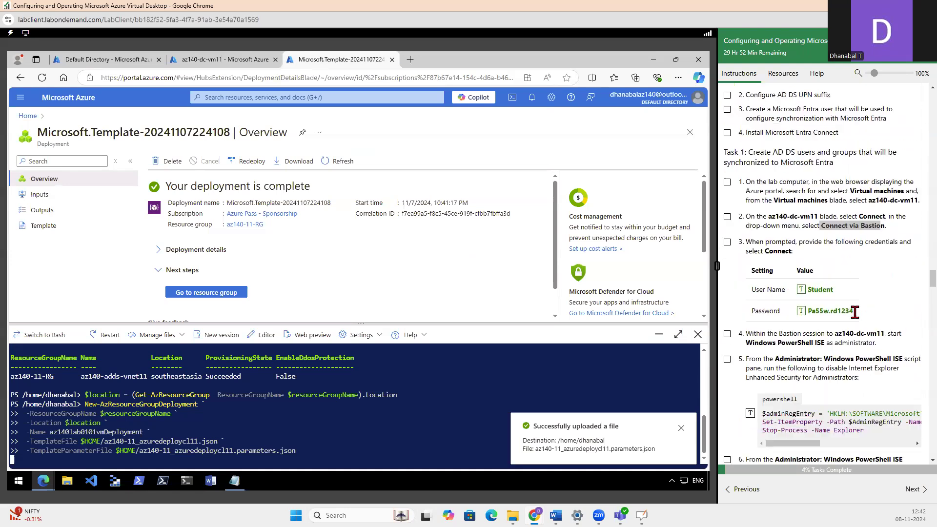
pyautogui.click(728, 183)
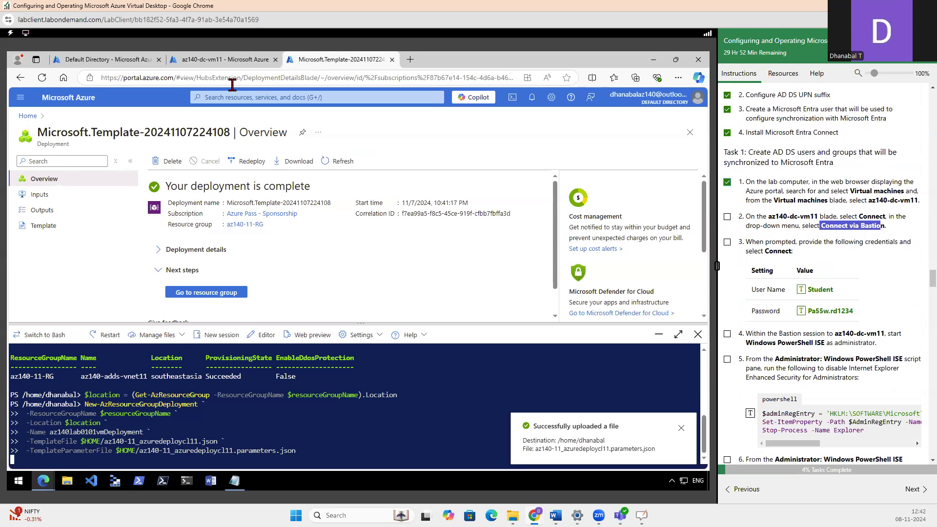
# Go back to az140-dc-vm11 and copy its public IP address from the overview
pyautogui.click(200, 62)
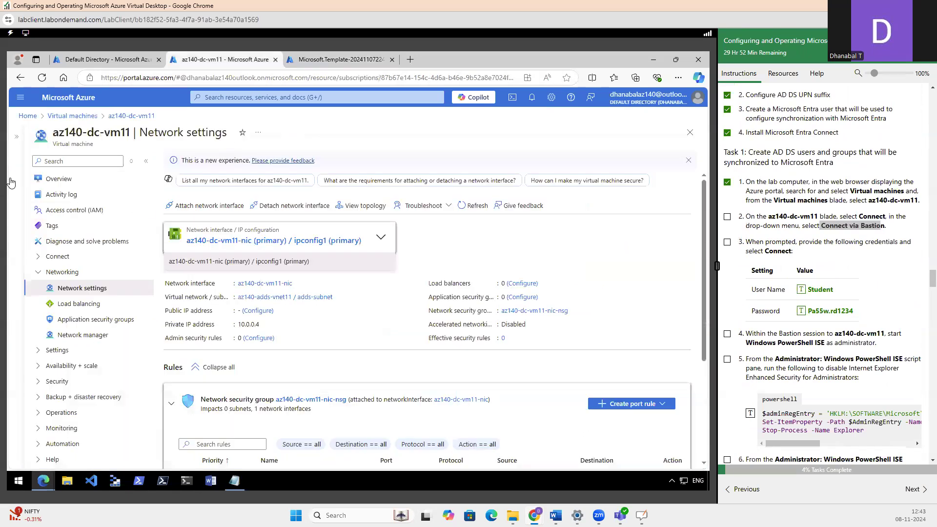
pyautogui.click(57, 179)
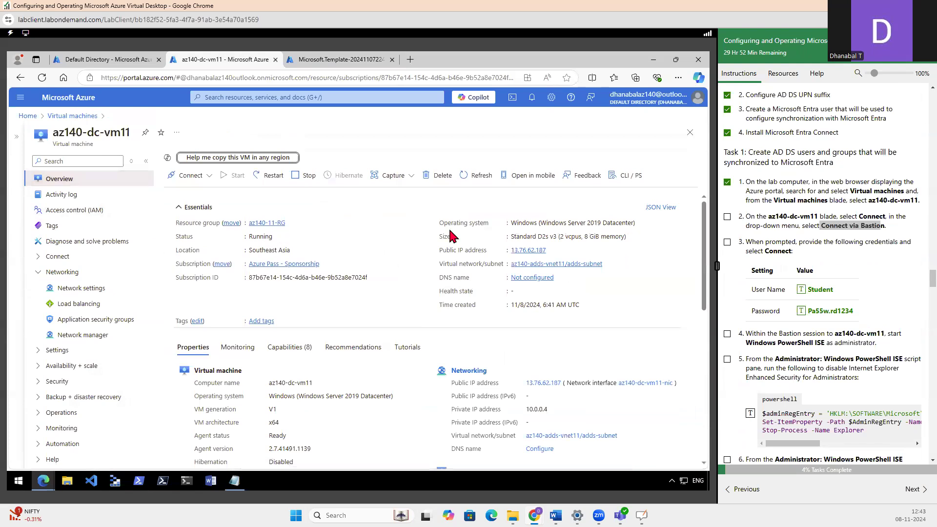
pyautogui.click(552, 251)
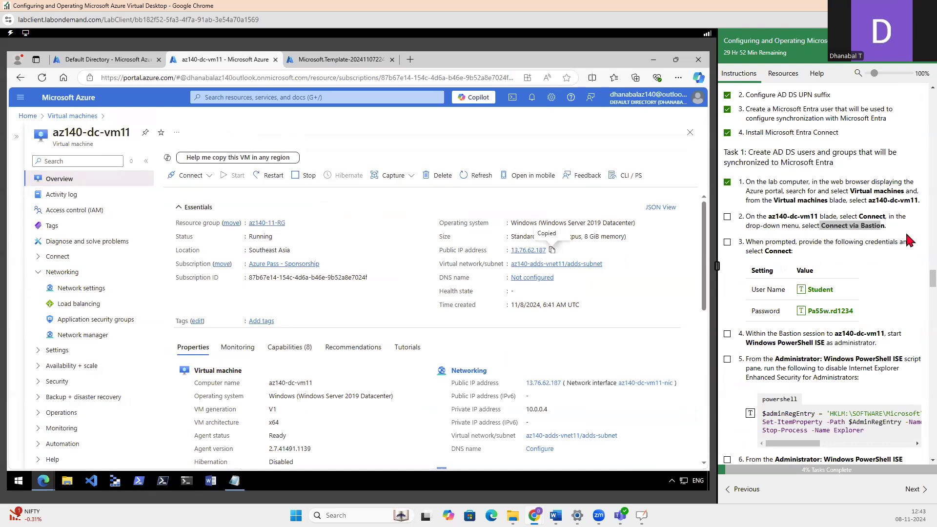
# Highlight "Connect via Bastion" in step 2 of the lab instructions and show the connection options of az140-dc-vm11
pyautogui.click(824, 227)
pyautogui.moveTo(821, 225); pyautogui.dragTo(879, 227)
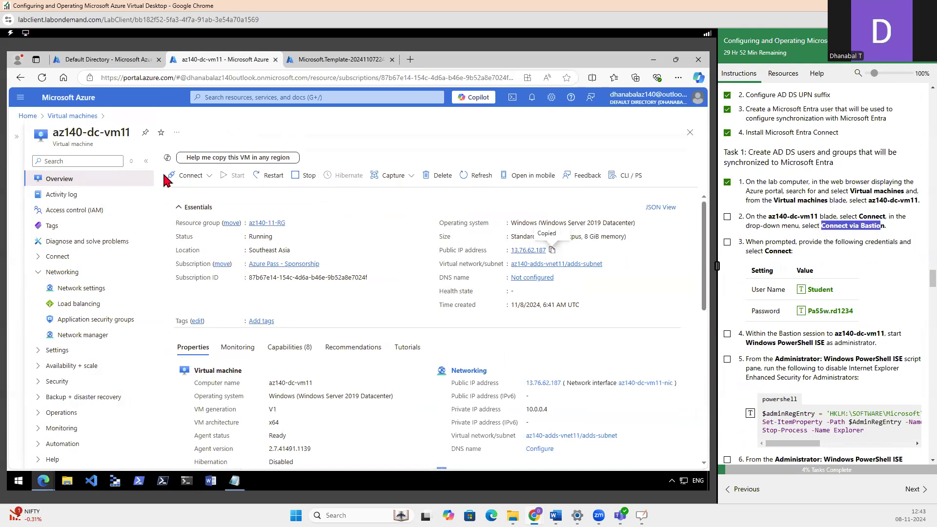
pyautogui.click(190, 176)
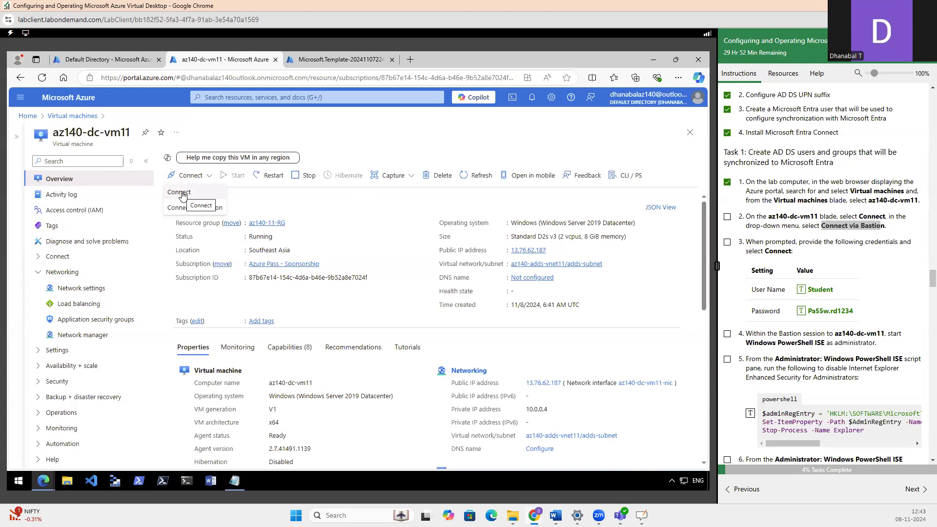
# Copy the public IP address of az140-dc-vm11 again and open Remote Desktop Connection on the lab computer
pyautogui.click(552, 251)
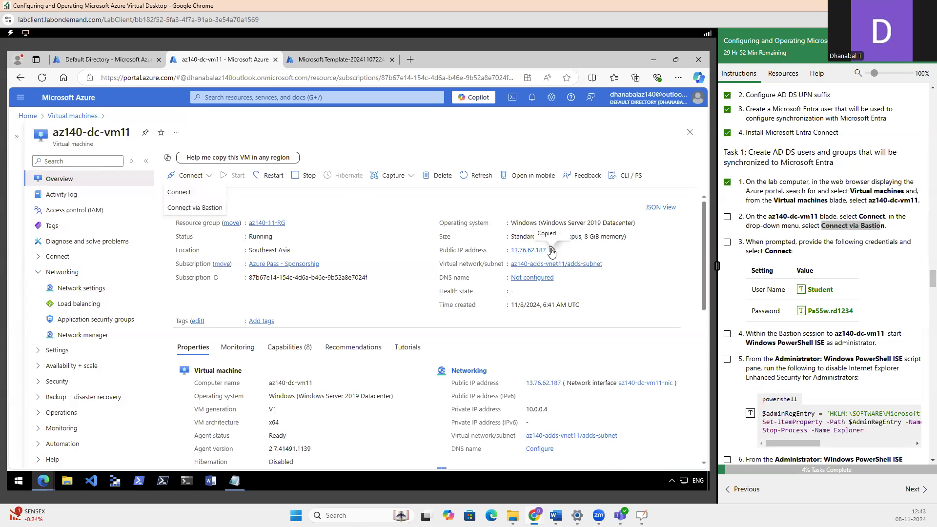
pyautogui.click(18, 481)
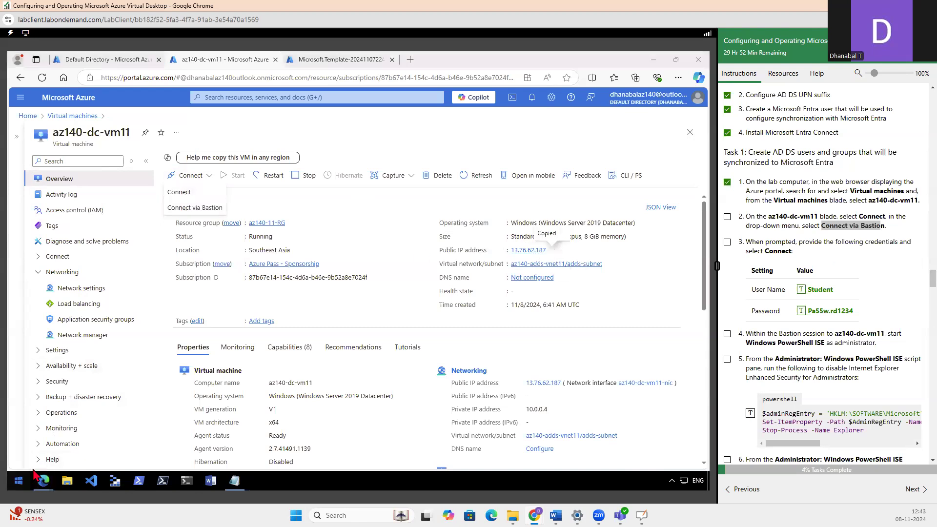
pyautogui.write('rdp')
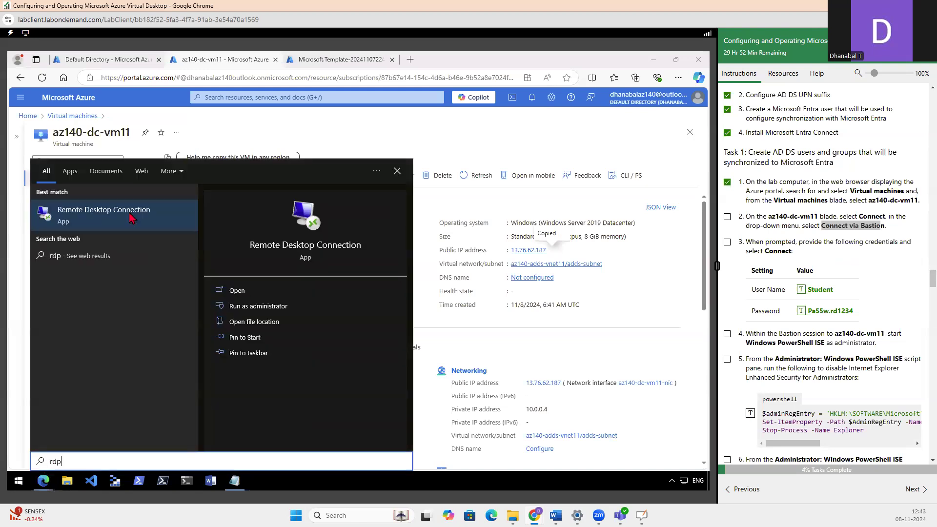
pyautogui.click(94, 215)
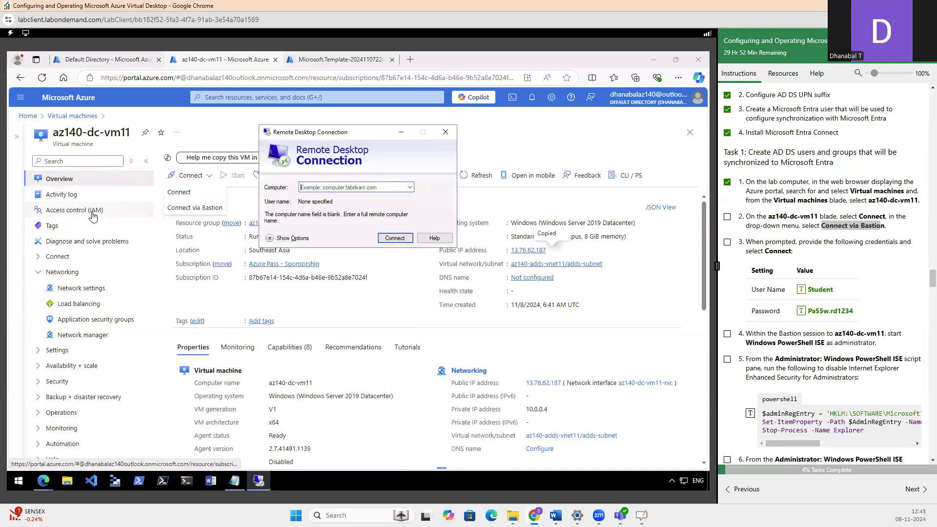
# Connect to 13.76.62.187 over Remote Desktop and sign in as Student with the account password from the lab instructions
pyautogui.hotkey('ctrl', 'v')
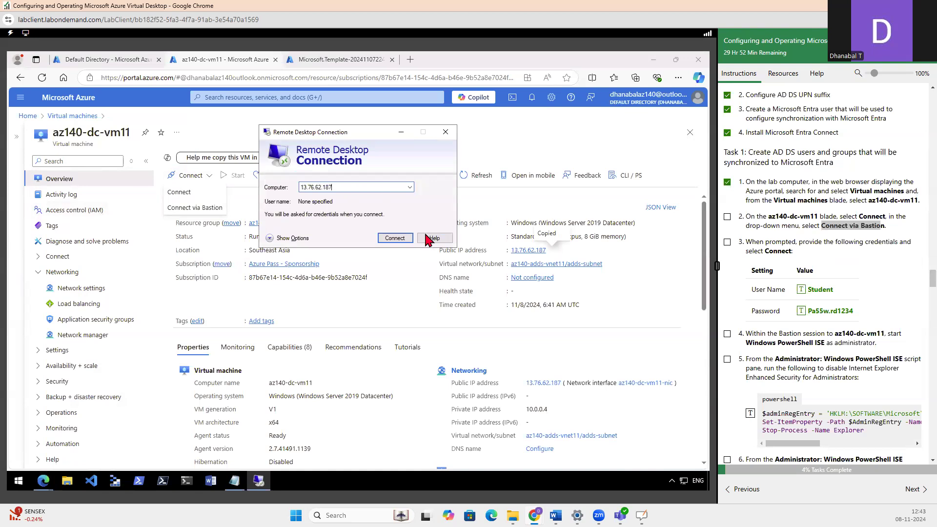
pyautogui.click(394, 239)
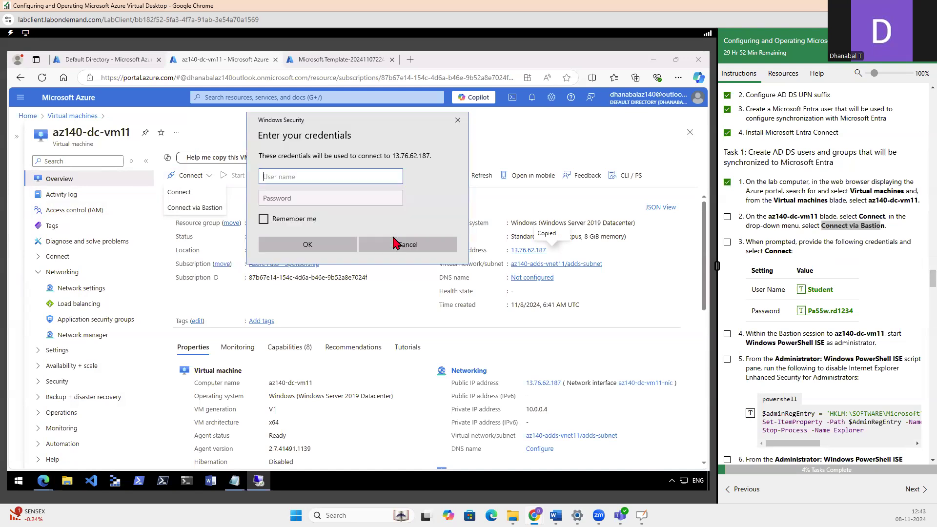
pyautogui.click(823, 292)
pyautogui.click(275, 194)
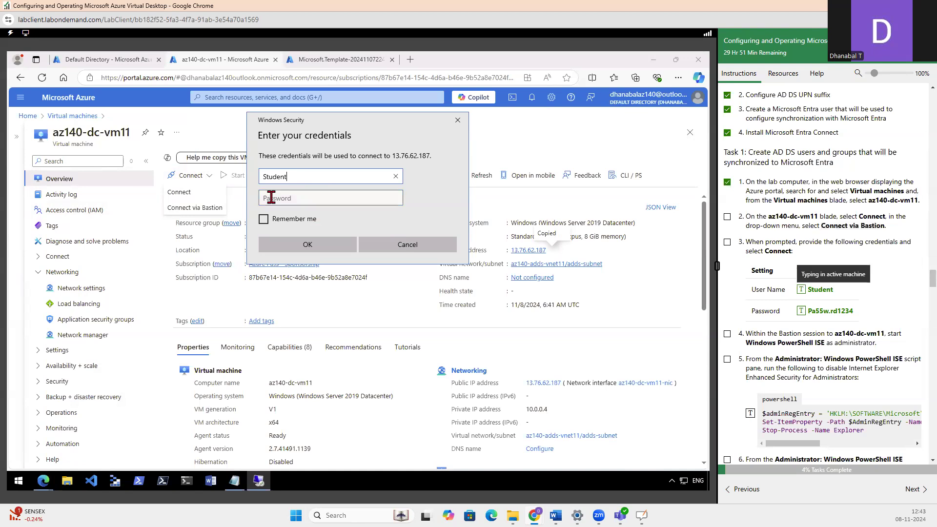
pyautogui.click(801, 313)
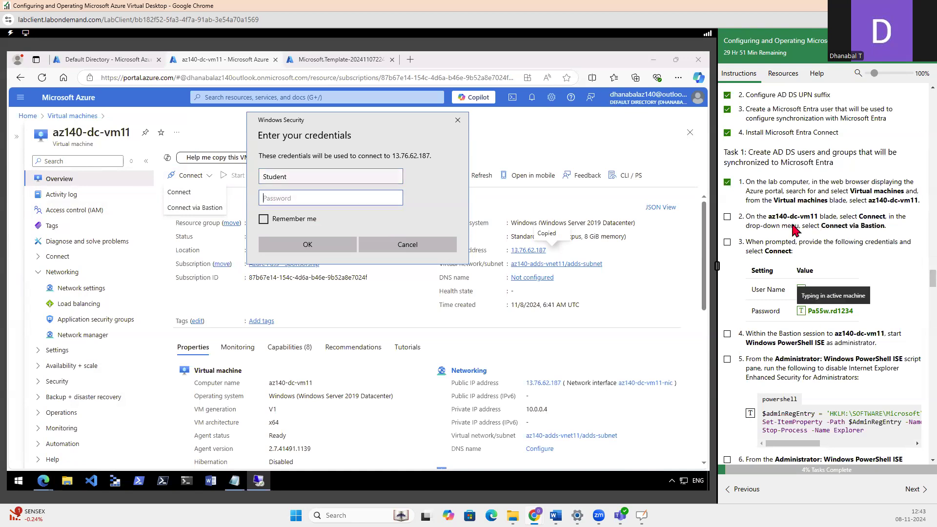
pyautogui.moveTo(779, 216); pyautogui.dragTo(813, 217)
pyautogui.click(309, 246)
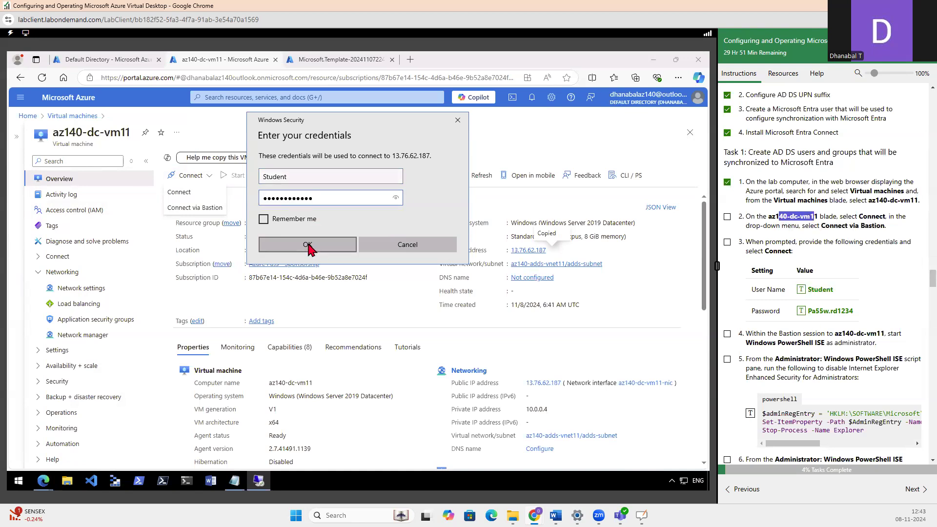
pyautogui.click(386, 272)
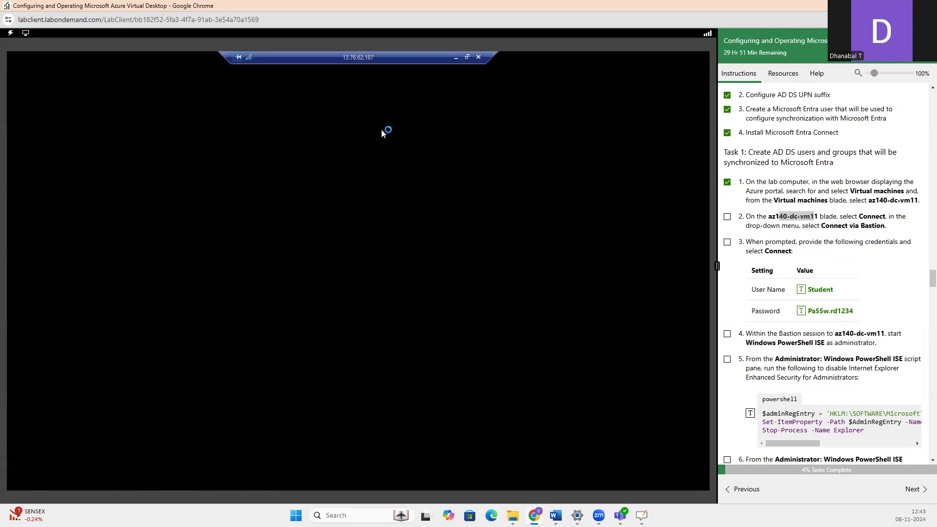
# Mark steps 3, 4 and 5 of Task 1 as completed in the lab instructions
pyautogui.click(727, 242)
pyautogui.scroll(-3, 882, 251)
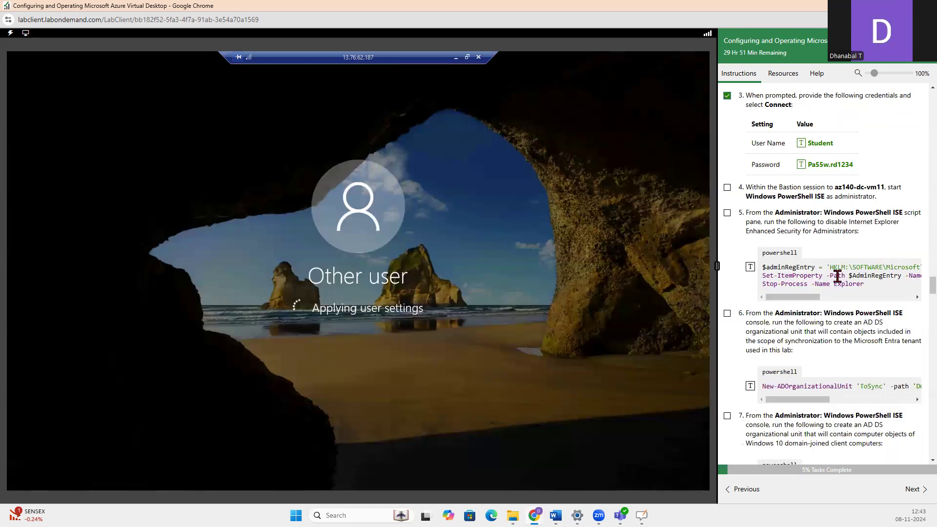
pyautogui.click(727, 188)
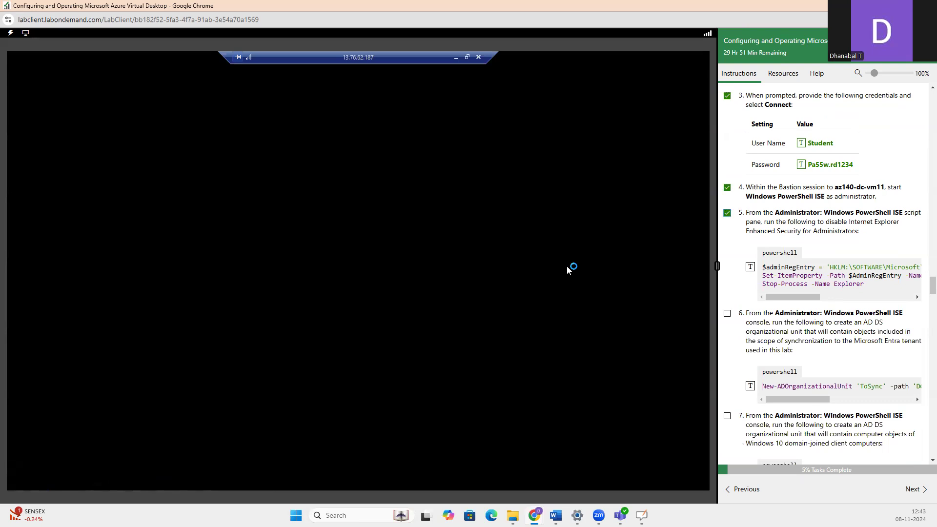
pyautogui.scroll(-1, 817, 303)
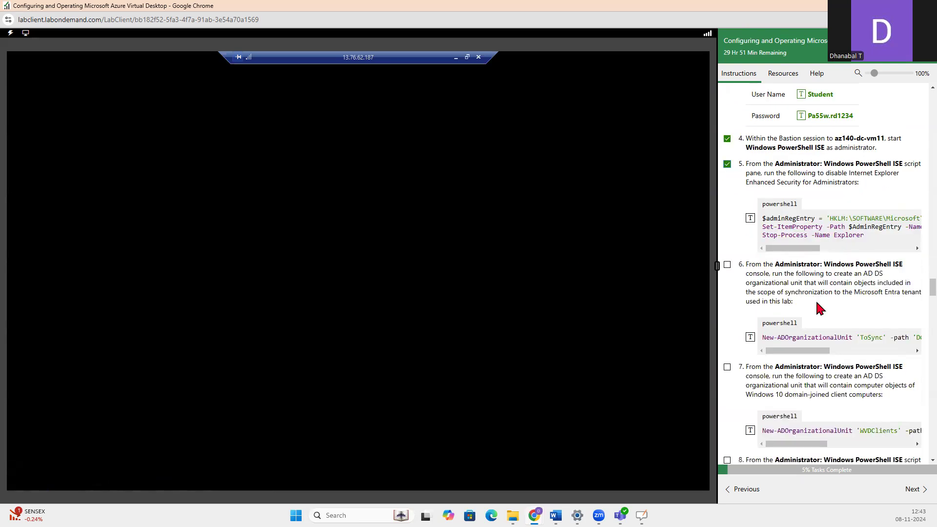
# Switch to the OpenBoard whiteboard and examine the diagram of the DC, its OUs, users and groups, and Entra ID, dismissing the battery notice
pyautogui.hotkey('alt', 'Tab')
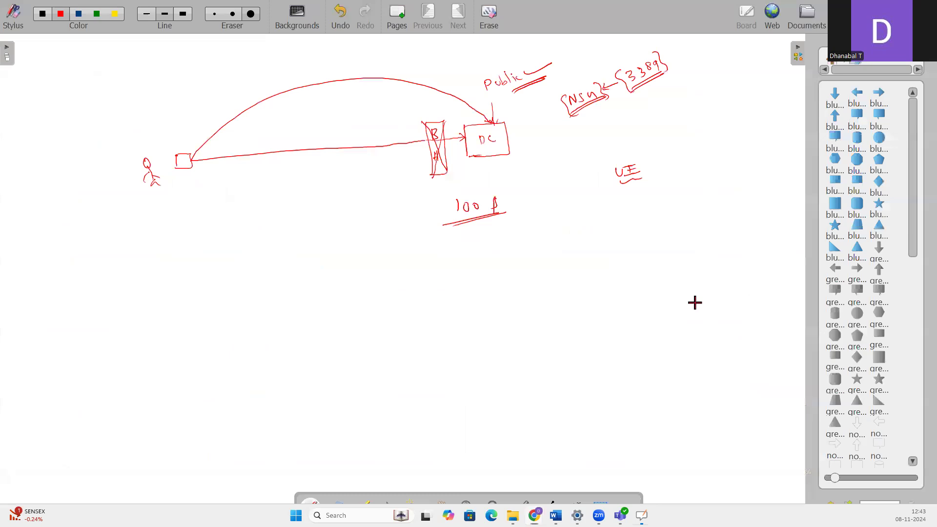
pyautogui.scroll(-5, 342, 254)
pyautogui.scroll(6, 342, 255)
pyautogui.scroll(-3, 345, 266)
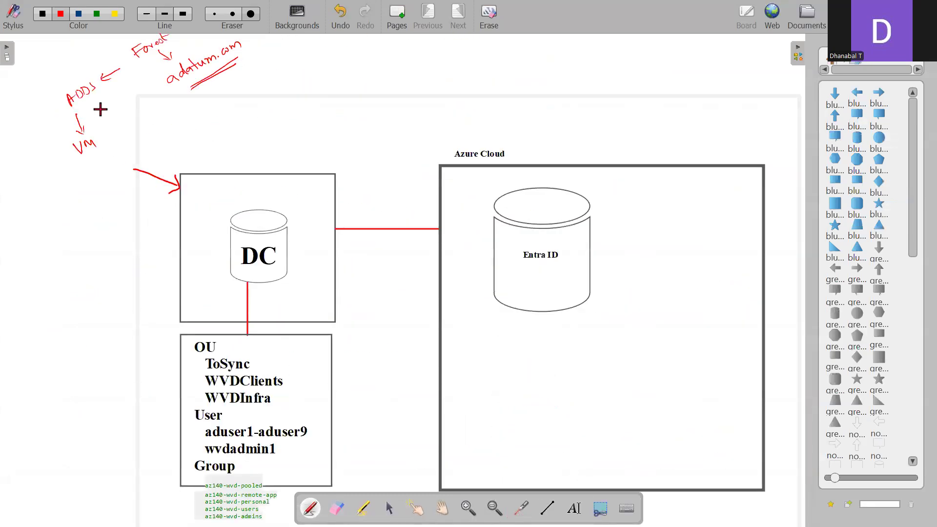
pyautogui.scroll(2, 176, 161)
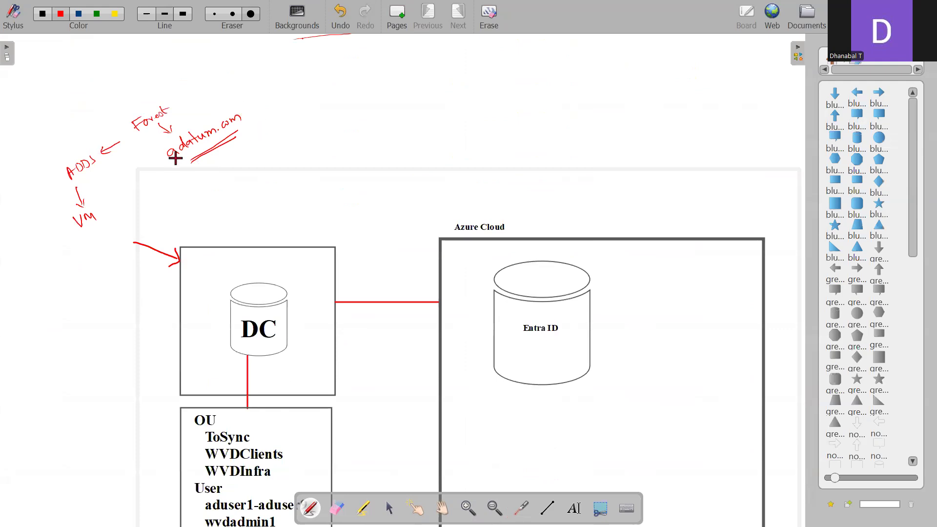
pyautogui.scroll(-2, 254, 125)
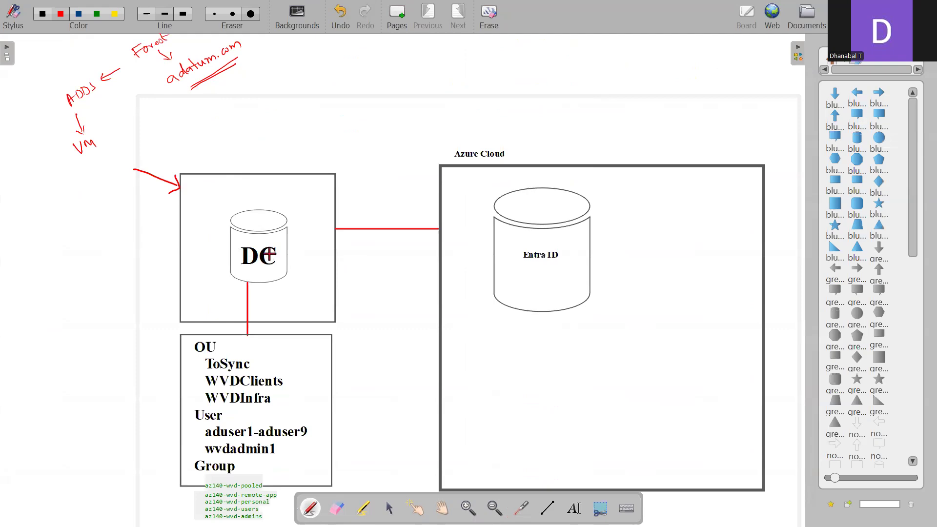
pyautogui.scroll(-2, 244, 244)
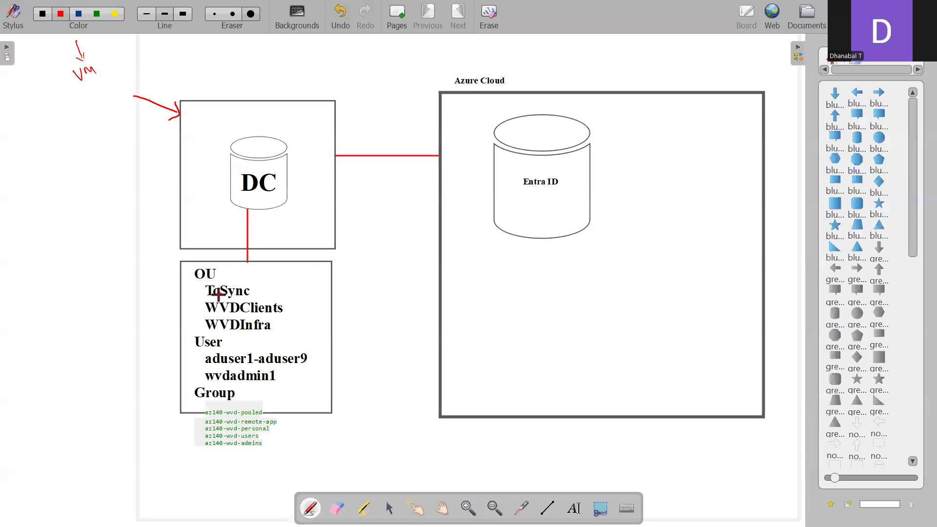
pyautogui.press('super+shift+s')
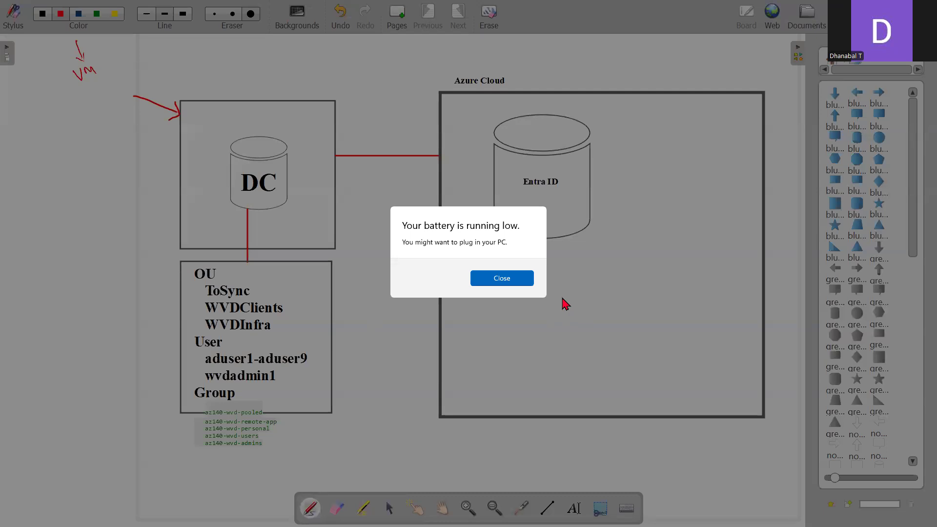
pyautogui.click(476, 277)
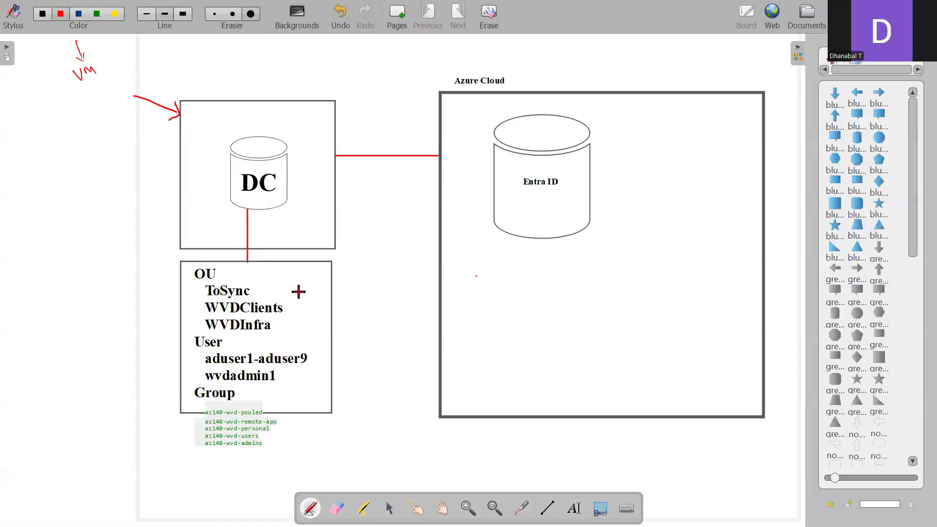